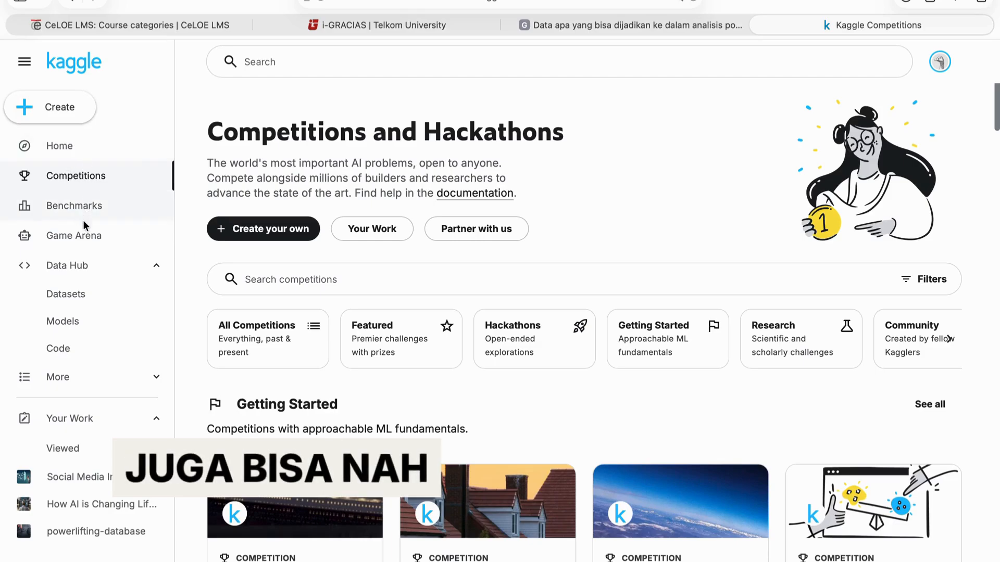
Open the Datasets page from the Data Hub section.
{"action": "scroll", "coordinate": [55, 261], "scroll_direction": "up", "scroll_amount": 5}
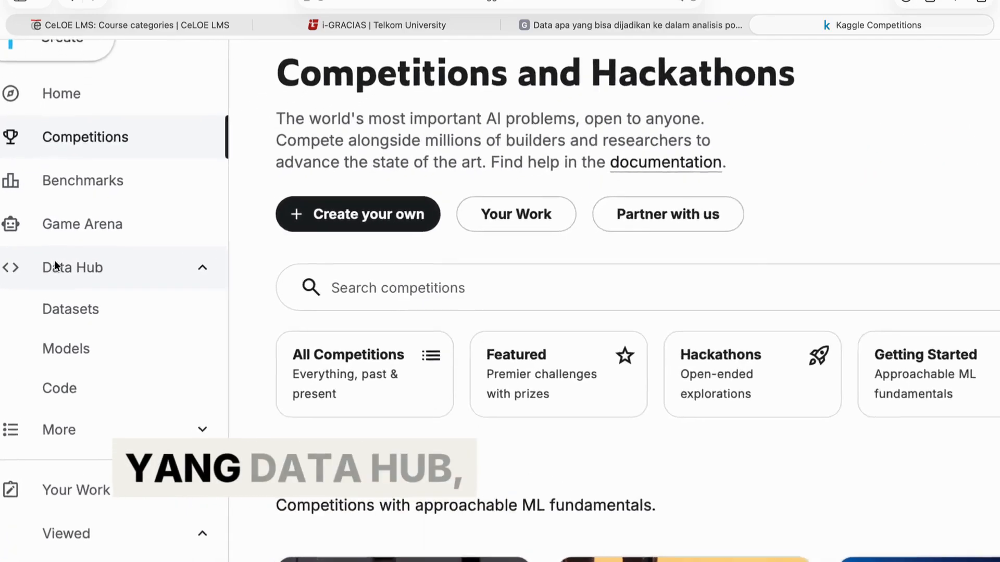
{"action": "right_click", "coordinate": [59, 266]}
{"action": "left_click", "coordinate": [84, 268]}
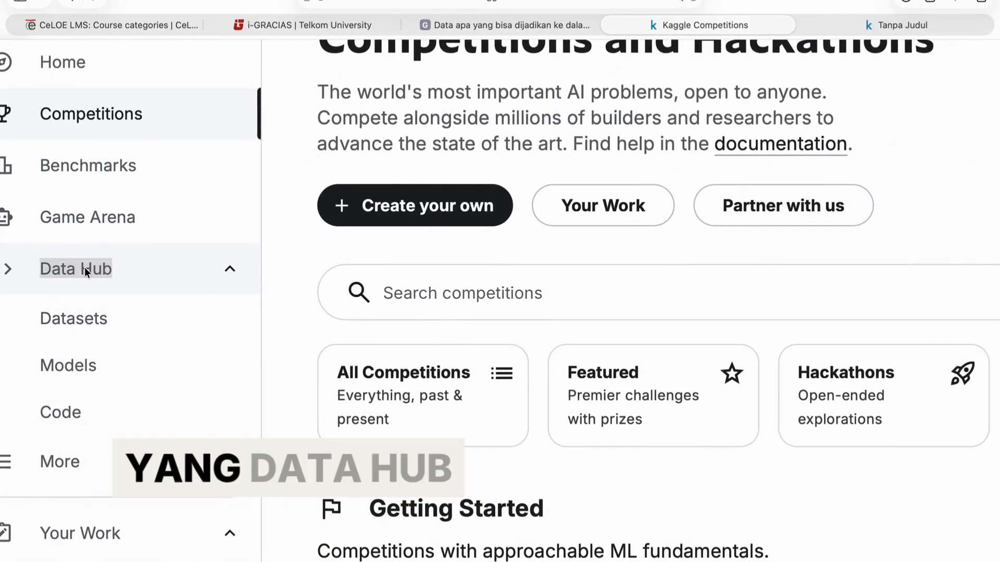
{"action": "scroll", "coordinate": [114, 261], "scroll_direction": "down", "scroll_amount": 5}
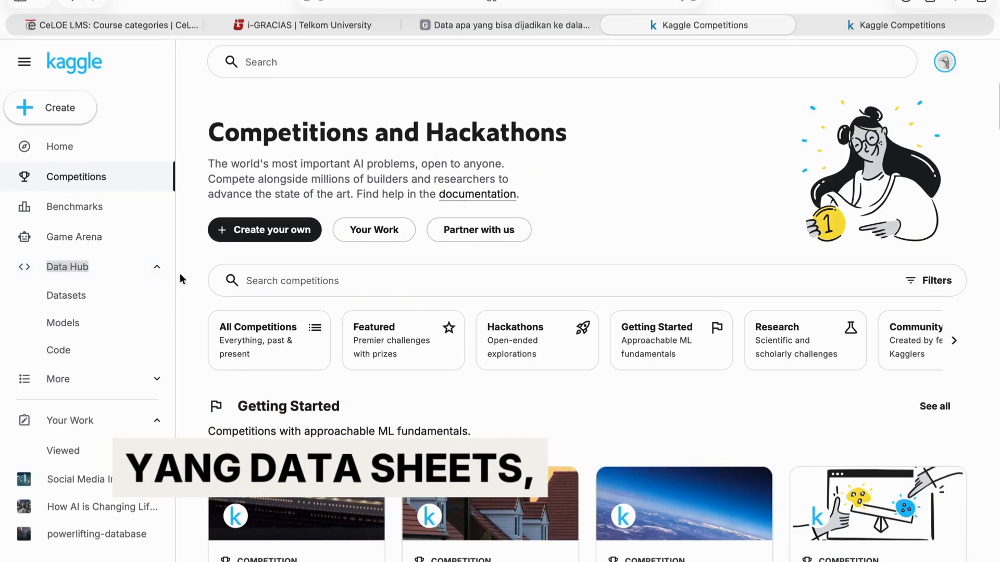
{"action": "left_click", "coordinate": [132, 290]}
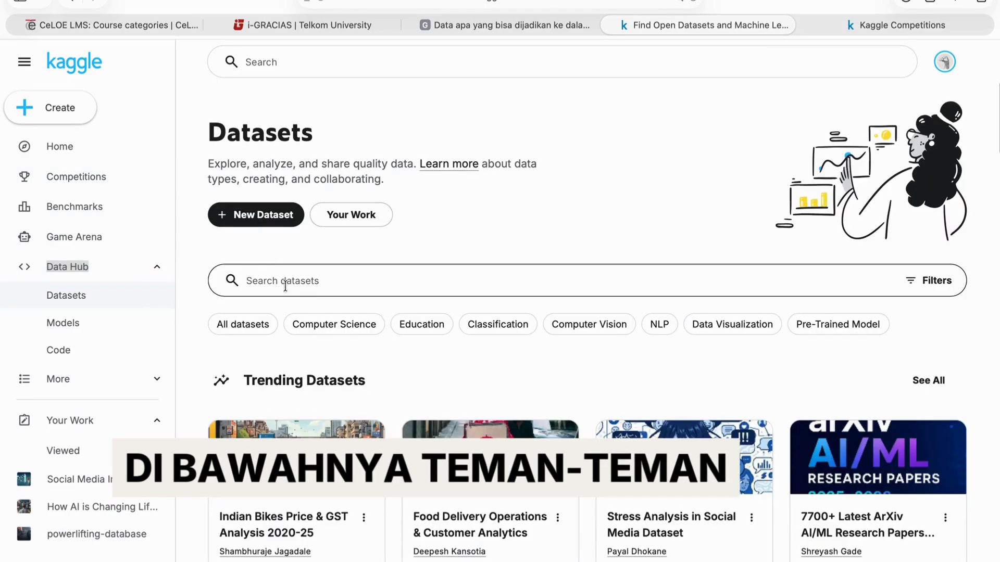
Show the full list of all datasets.
{"action": "scroll", "coordinate": [320, 298], "scroll_direction": "down", "scroll_amount": 1}
{"action": "scroll", "coordinate": [320, 298], "scroll_direction": "down", "scroll_amount": 2}
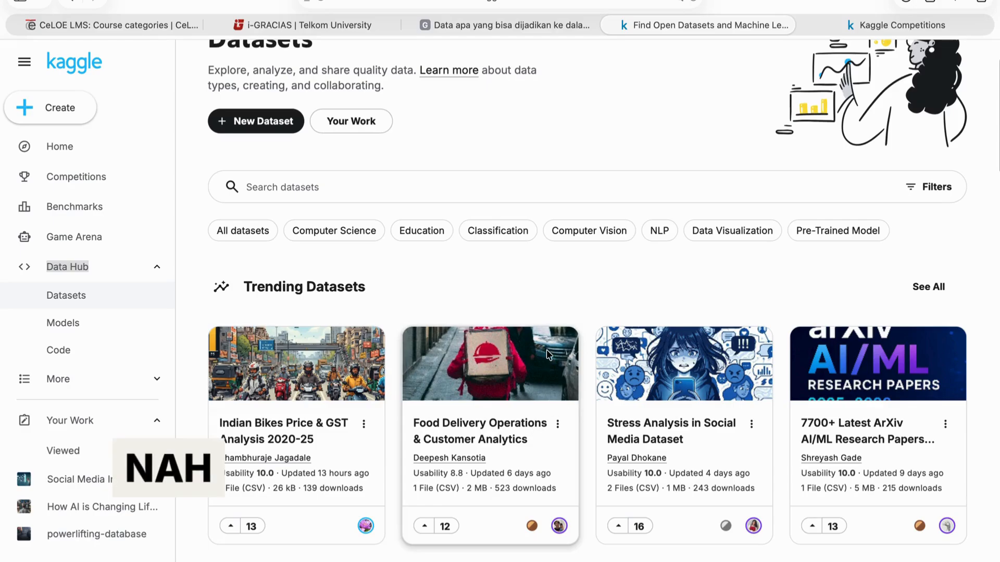
{"action": "scroll", "coordinate": [540, 223], "scroll_direction": "up", "scroll_amount": 3}
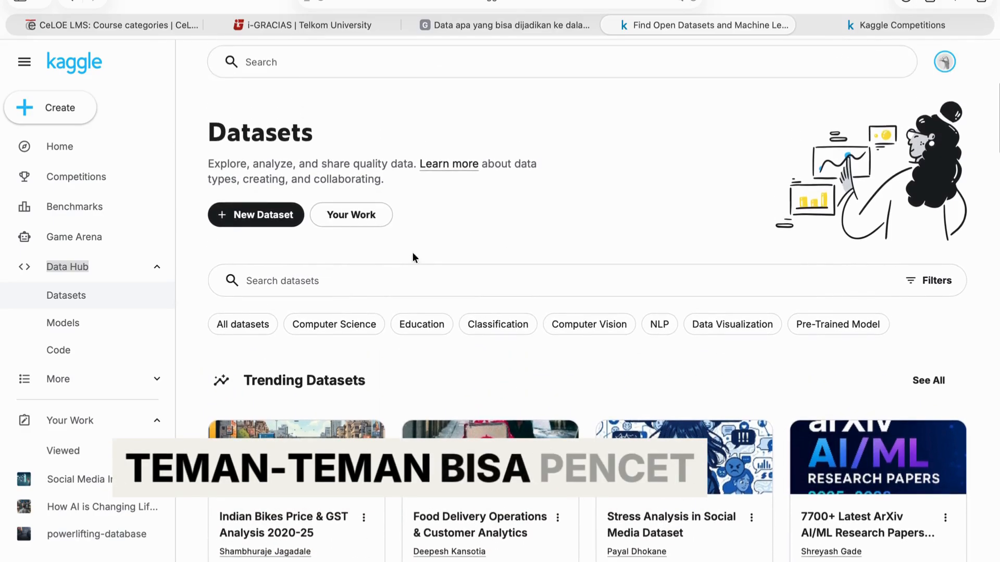
{"action": "left_click", "coordinate": [263, 323]}
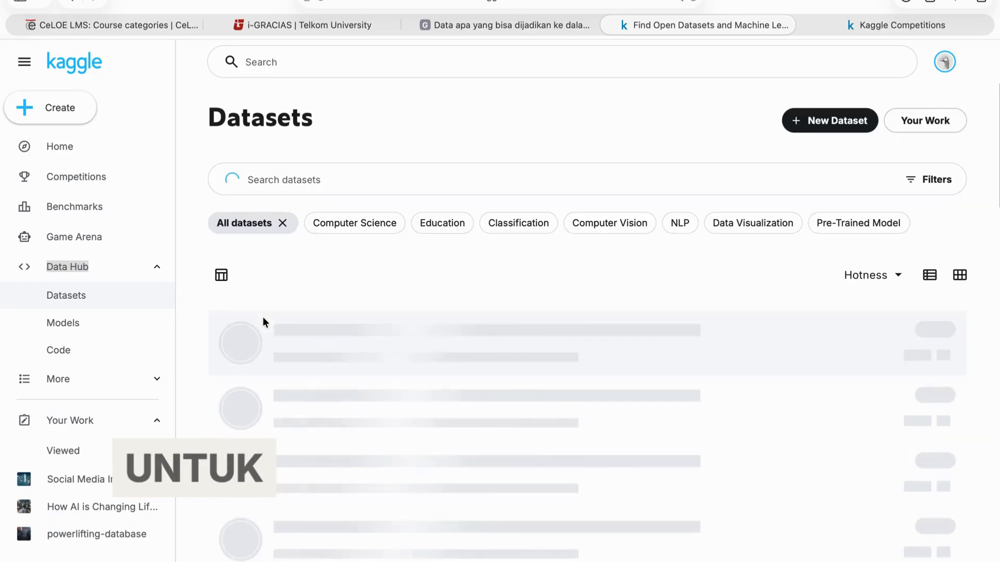
Filter the dataset list by the Computer Science category.
{"action": "scroll", "coordinate": [366, 333], "scroll_direction": "down", "scroll_amount": 3}
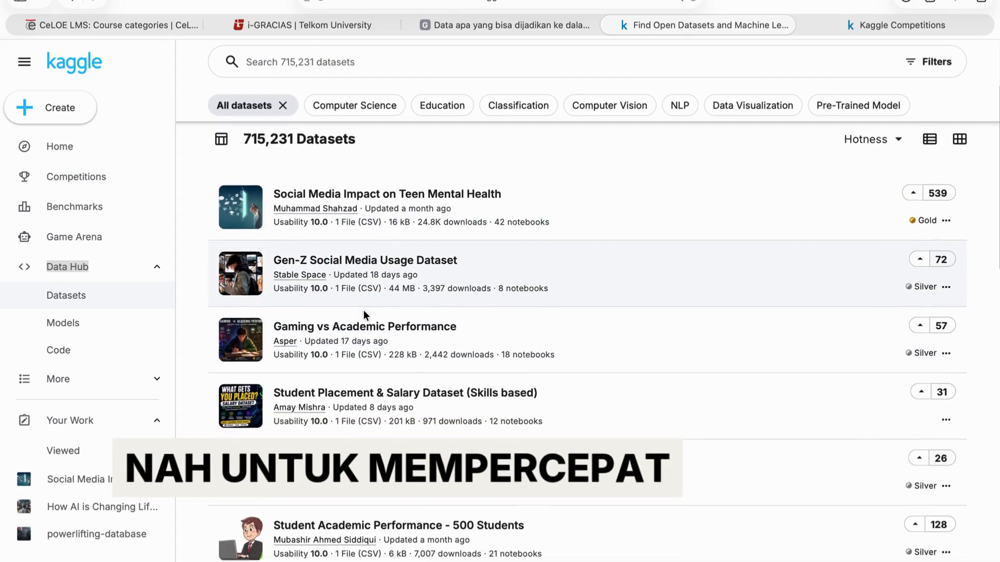
{"action": "scroll", "coordinate": [364, 310], "scroll_direction": "down", "scroll_amount": 1}
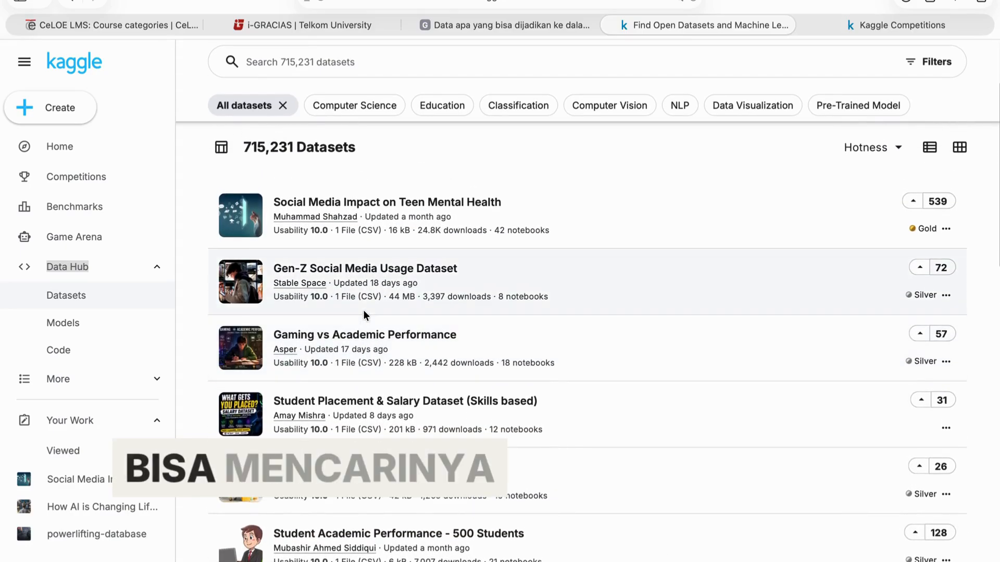
{"action": "scroll", "coordinate": [364, 314], "scroll_direction": "down", "scroll_amount": 2}
{"action": "scroll", "coordinate": [364, 315], "scroll_direction": "down", "scroll_amount": 5}
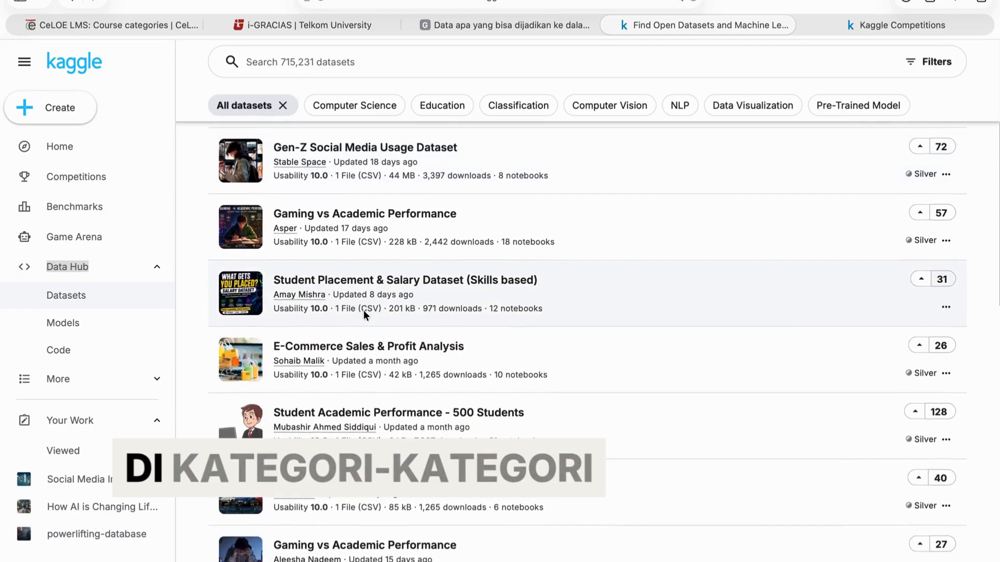
{"action": "scroll", "coordinate": [364, 311], "scroll_direction": "down", "scroll_amount": 8}
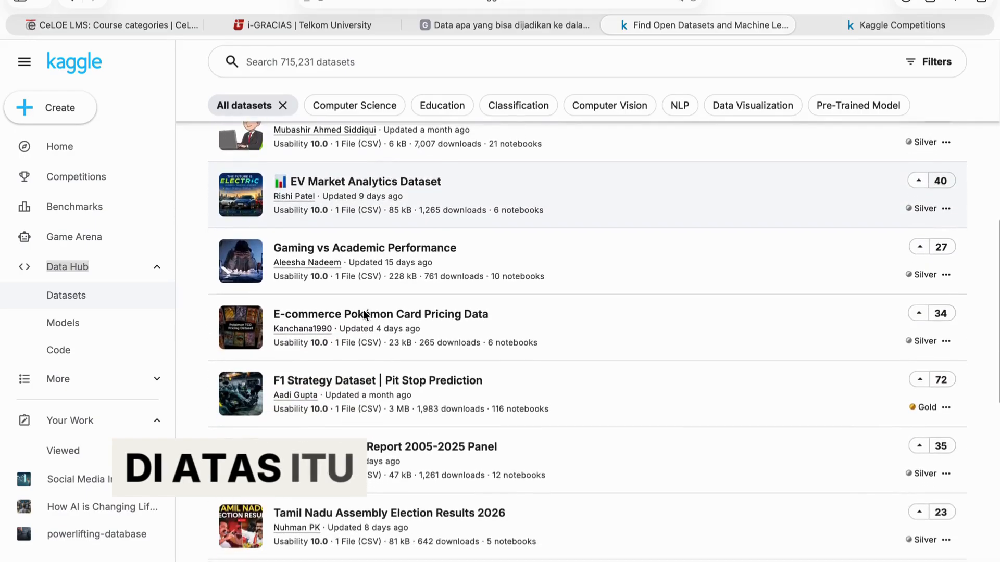
{"action": "scroll", "coordinate": [364, 310], "scroll_direction": "down", "scroll_amount": 5}
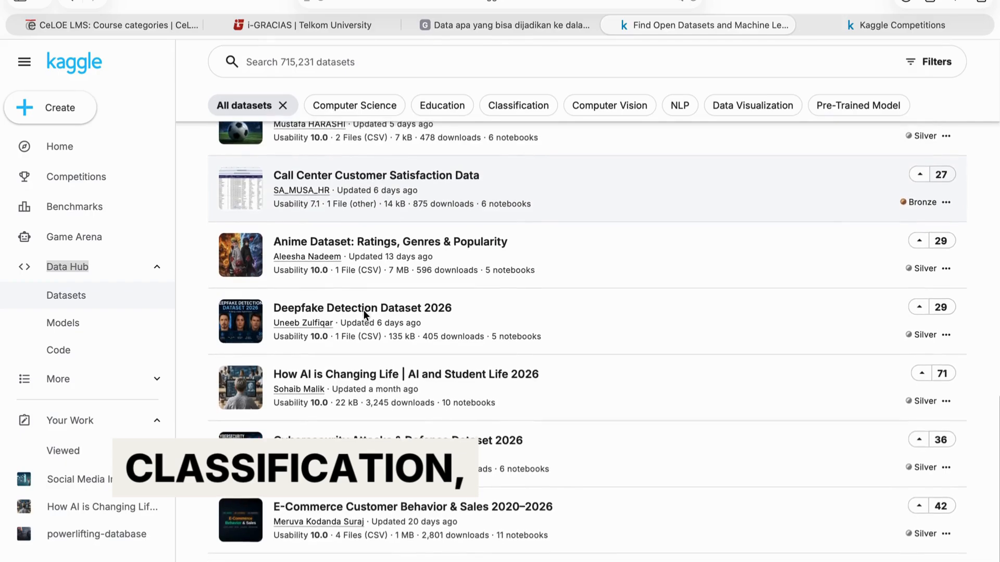
{"action": "scroll", "coordinate": [363, 311], "scroll_direction": "up", "scroll_amount": 15}
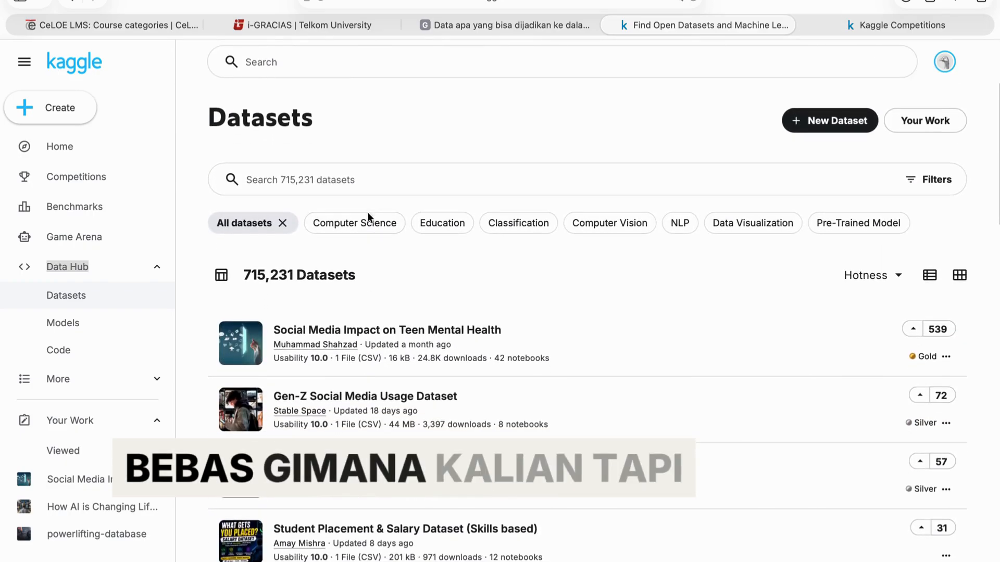
{"action": "left_click", "coordinate": [363, 223]}
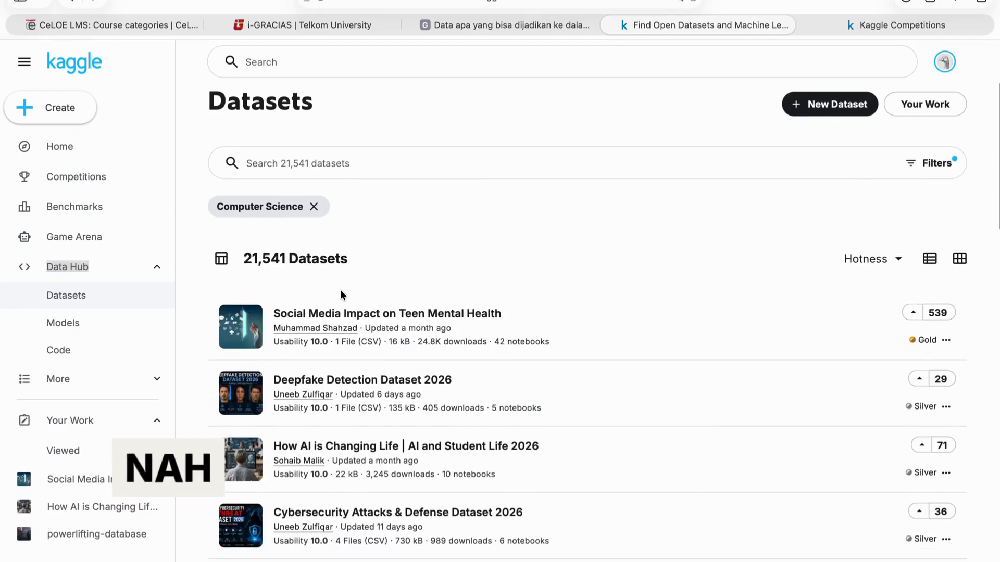
Browse the Computer Science datasets and open 'How AI is Changing Life | AI and Student Life 2026'.
{"action": "scroll", "coordinate": [341, 291], "scroll_direction": "down", "scroll_amount": 2}
{"action": "scroll", "coordinate": [342, 295], "scroll_direction": "down", "scroll_amount": 3}
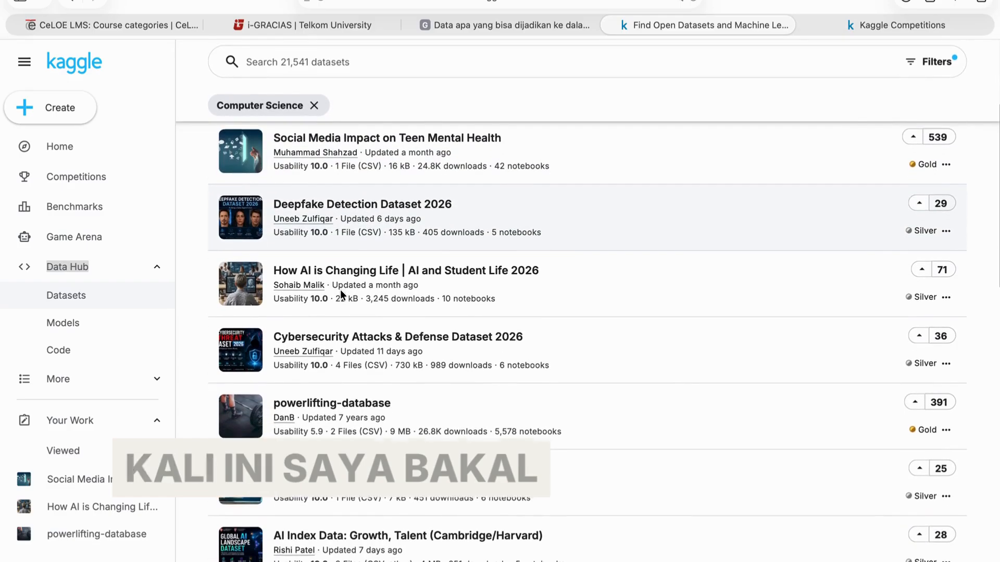
{"action": "scroll", "coordinate": [341, 294], "scroll_direction": "down", "scroll_amount": 2}
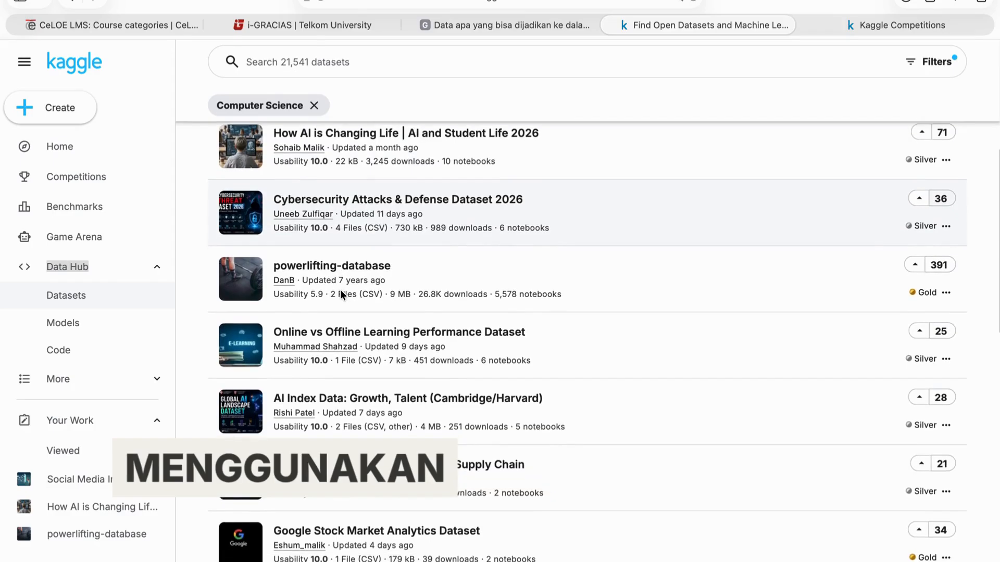
{"action": "scroll", "coordinate": [341, 295], "scroll_direction": "down", "scroll_amount": 2}
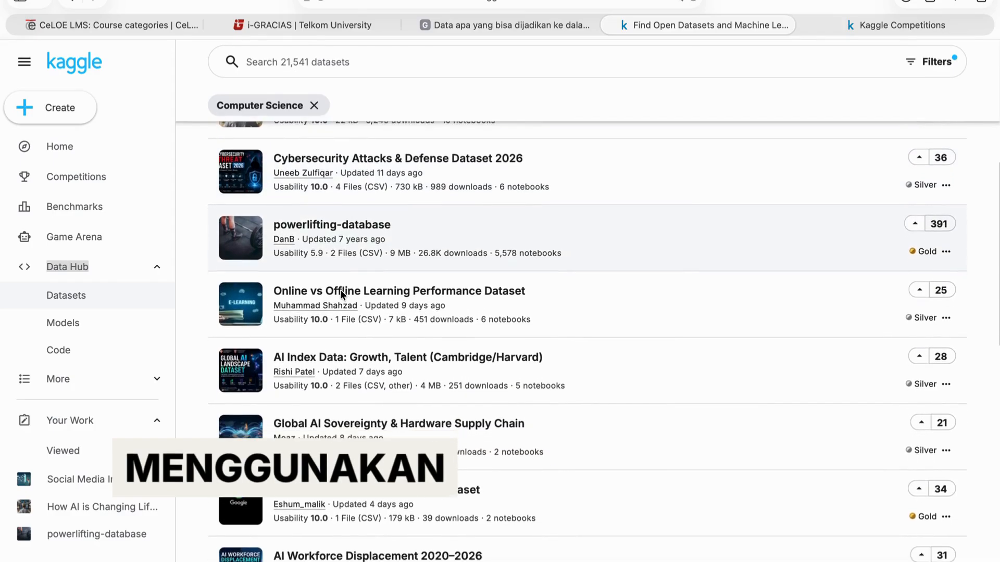
{"action": "scroll", "coordinate": [341, 295], "scroll_direction": "down", "scroll_amount": 3}
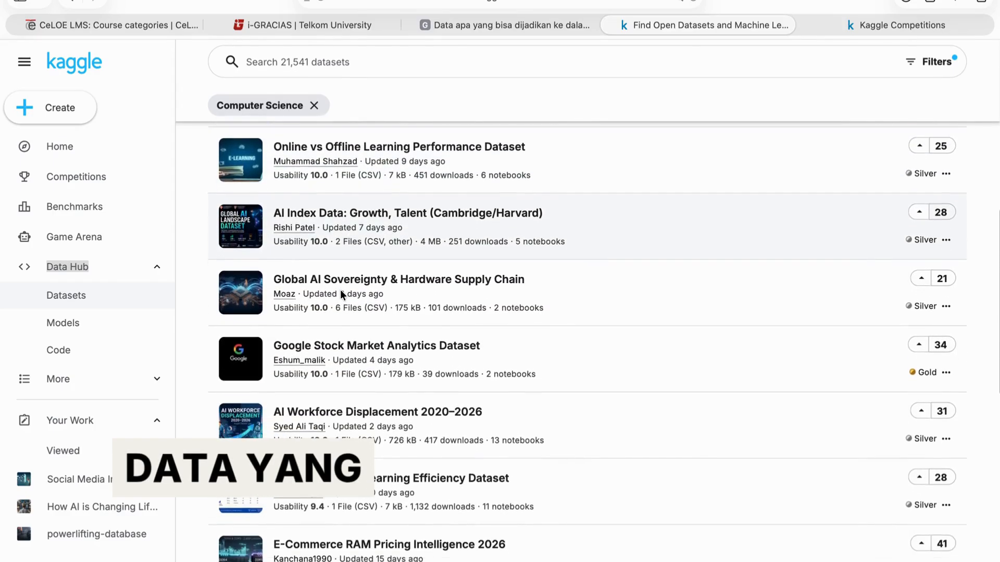
{"action": "scroll", "coordinate": [342, 294], "scroll_direction": "down", "scroll_amount": 3}
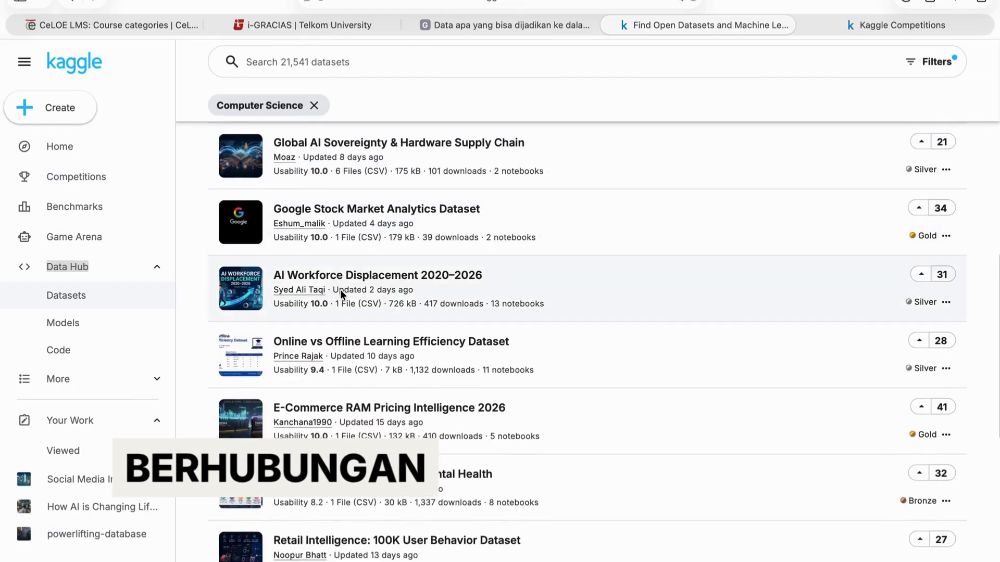
{"action": "scroll", "coordinate": [341, 294], "scroll_direction": "down", "scroll_amount": 2}
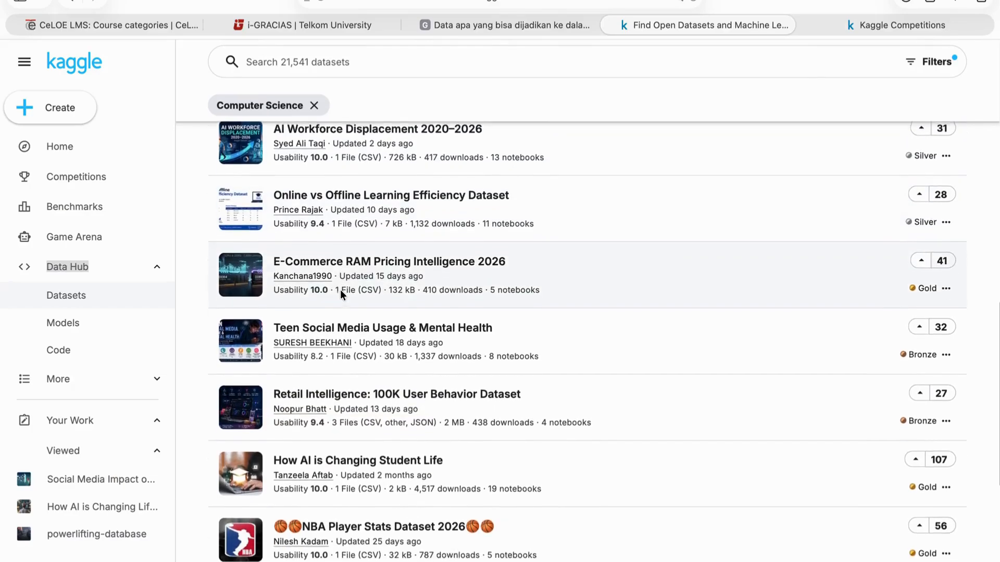
{"action": "scroll", "coordinate": [340, 292], "scroll_direction": "down", "scroll_amount": 5}
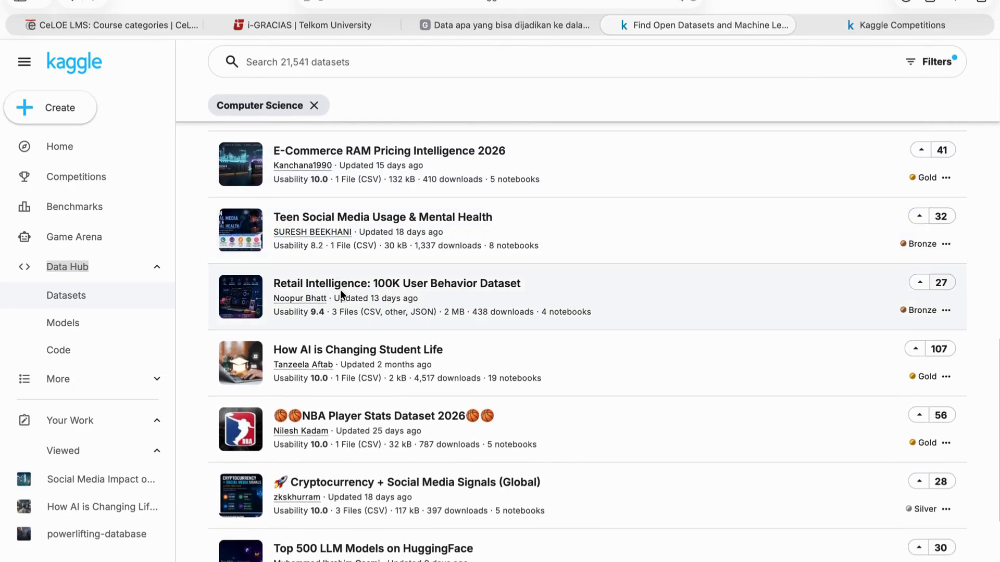
{"action": "scroll", "coordinate": [341, 294], "scroll_direction": "up", "scroll_amount": 15}
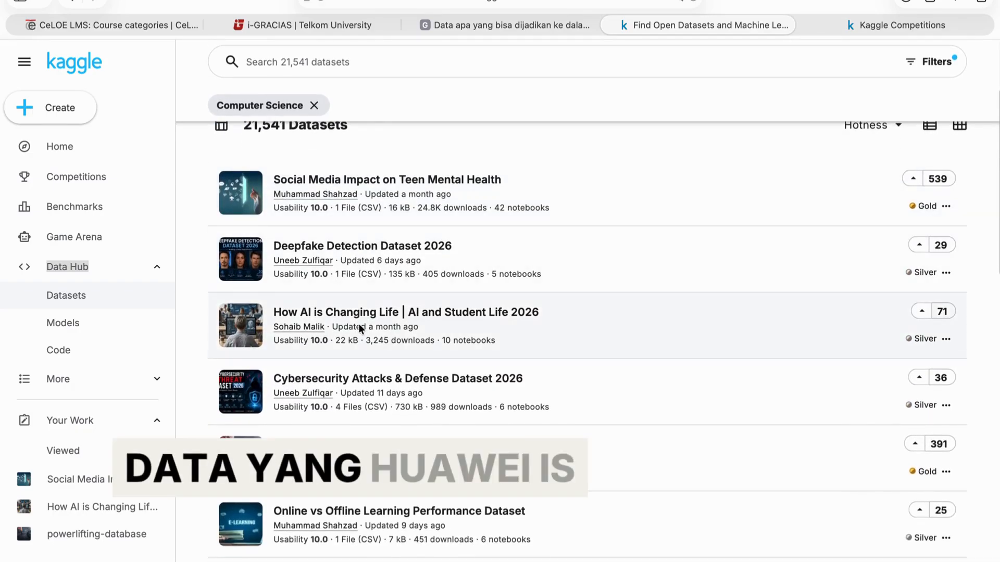
{"action": "left_click", "coordinate": [525, 320]}
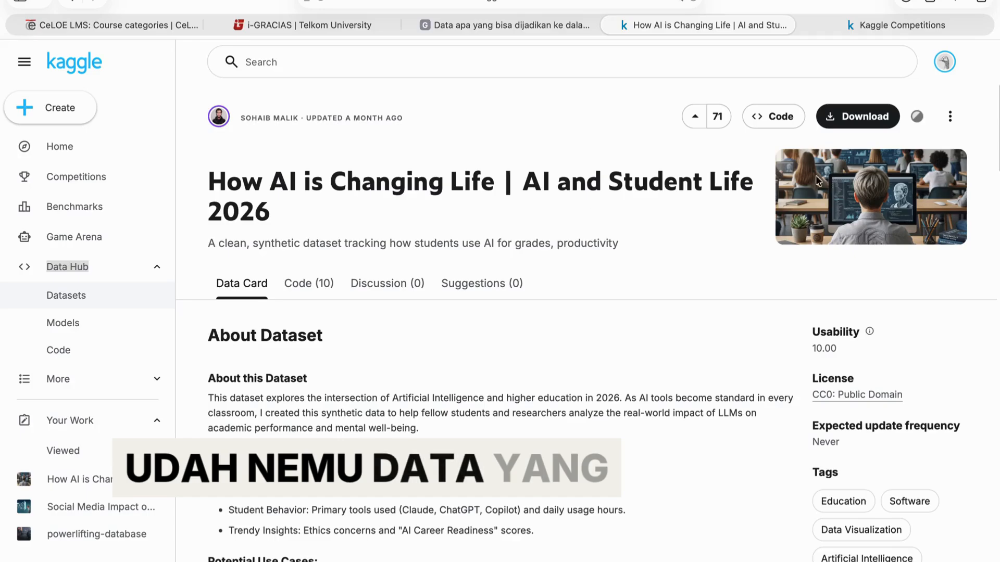
Download the dataset as a zip file.
{"action": "left_click", "coordinate": [867, 118]}
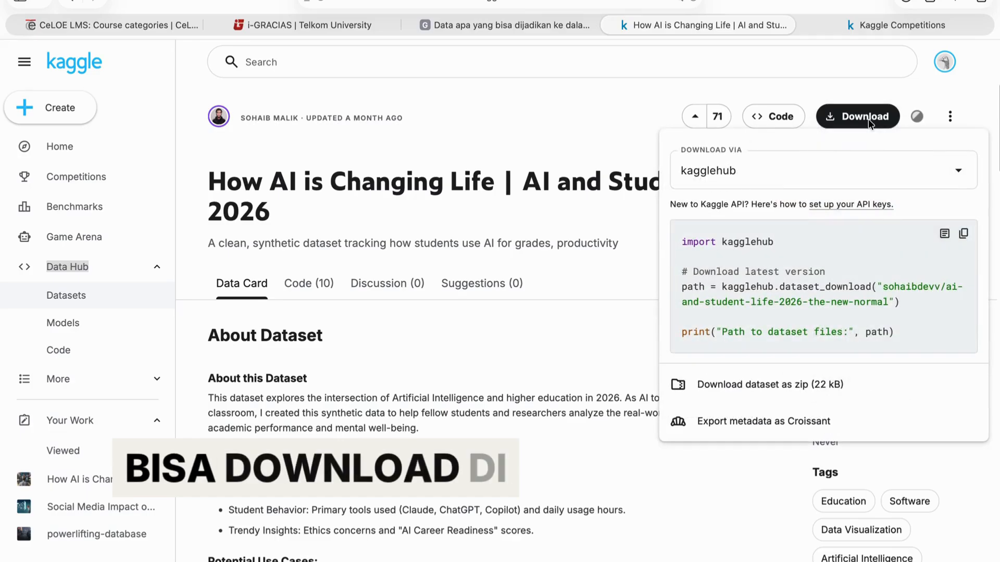
{"action": "scroll", "coordinate": [868, 119], "scroll_direction": "up", "scroll_amount": 5}
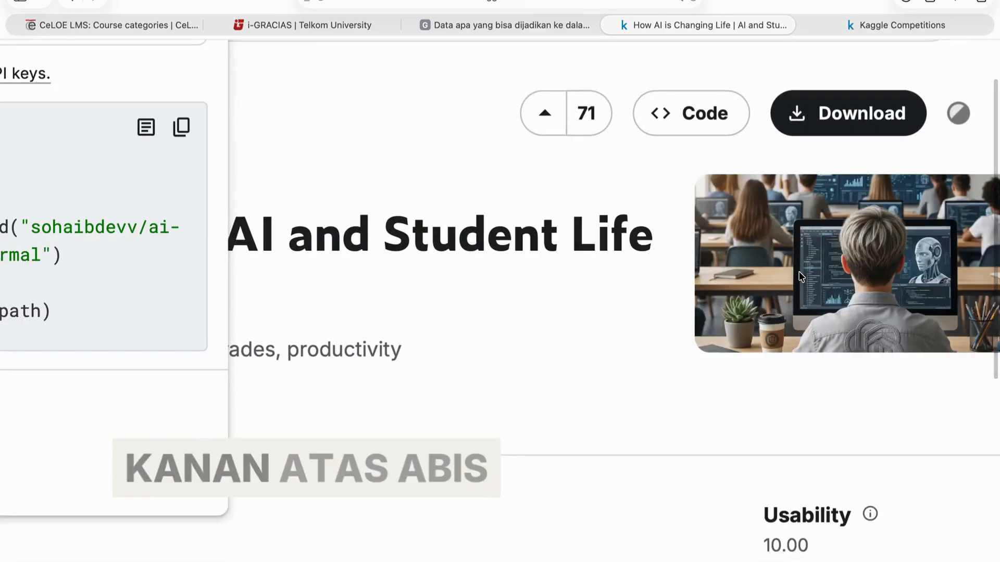
{"action": "scroll", "coordinate": [801, 276], "scroll_direction": "down", "scroll_amount": 5}
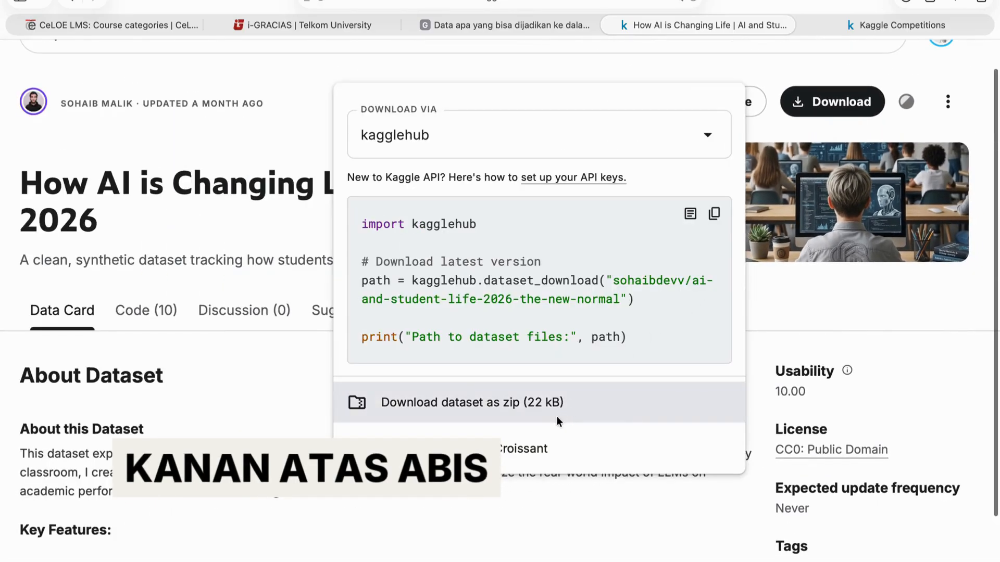
{"action": "left_click", "coordinate": [500, 400]}
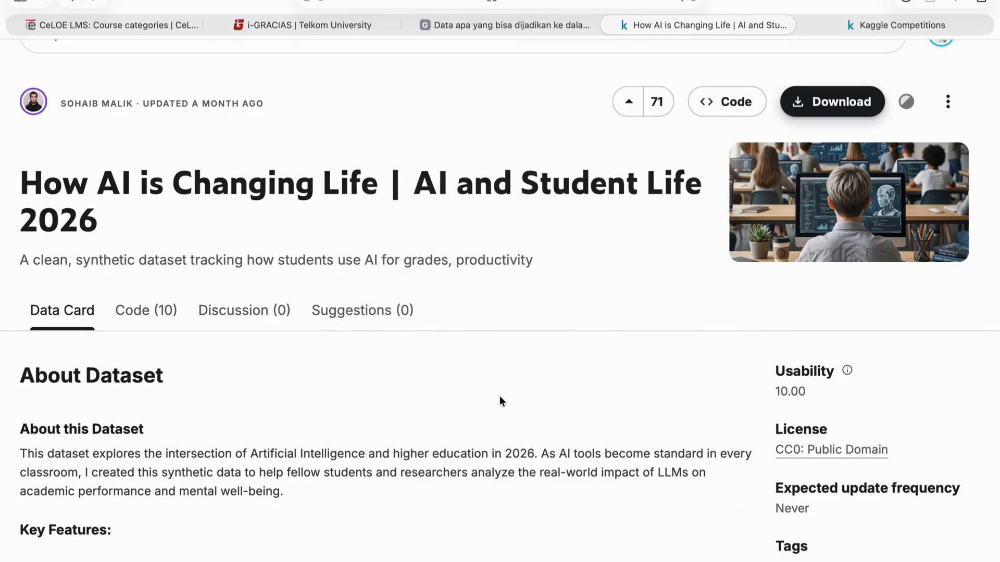
Open the downloaded AI_Impact_Student_Life_2026.csv file in Excel.
{"action": "mouse_move", "coordinate": [592, 561]}
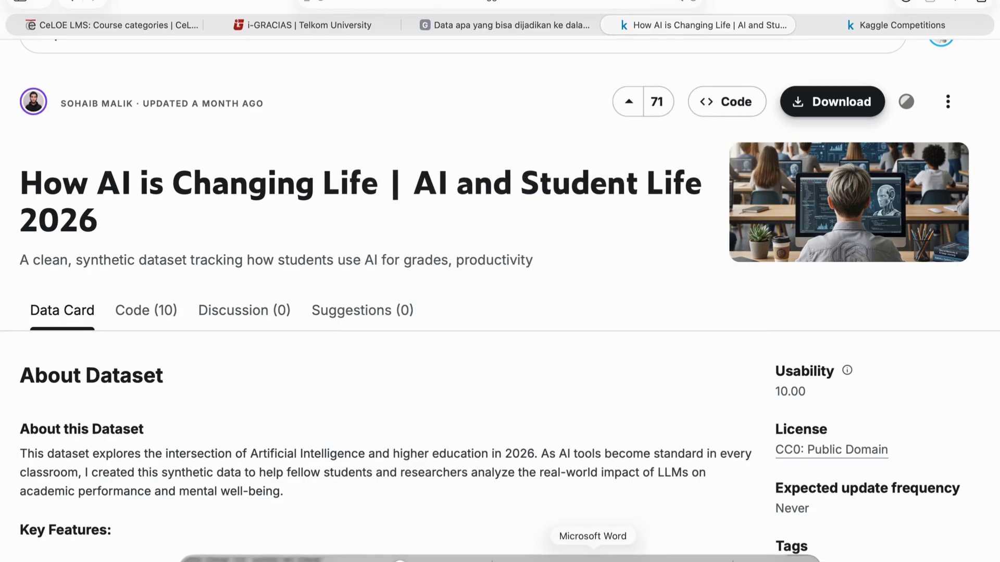
{"action": "left_click", "coordinate": [760, 555]}
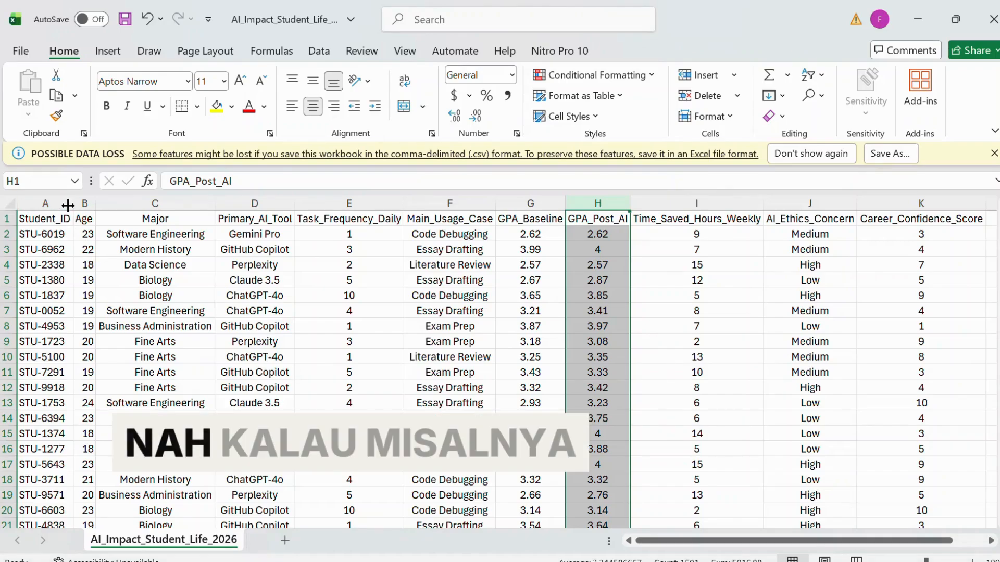
{"action": "left_click", "coordinate": [74, 206]}
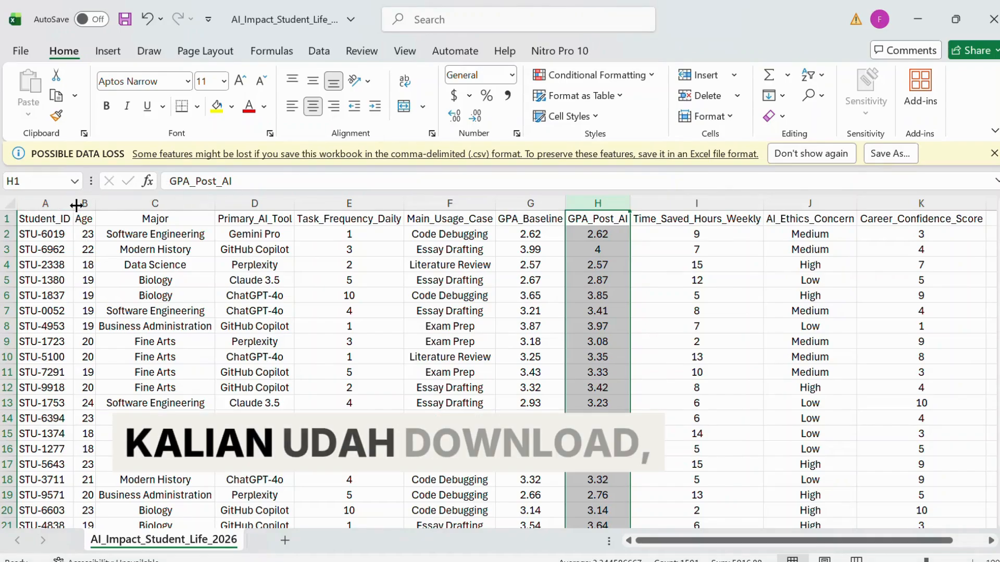
Tidy the sheet by adjusting column widths and centre-aligning the Major, Primary_AI_Tool and GPA_Baseline columns.
{"action": "left_click", "coordinate": [95, 206]}
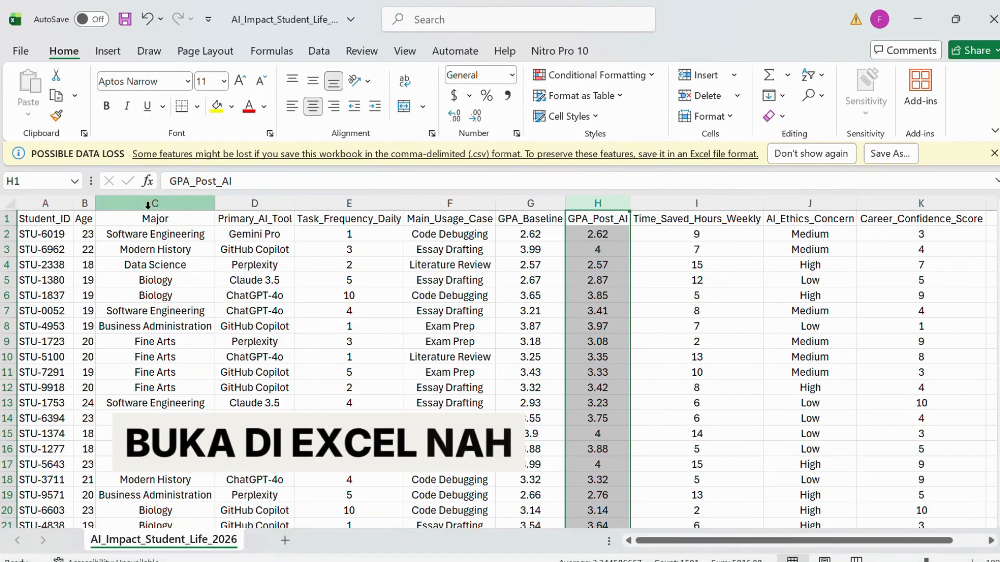
{"action": "left_click", "coordinate": [215, 205]}
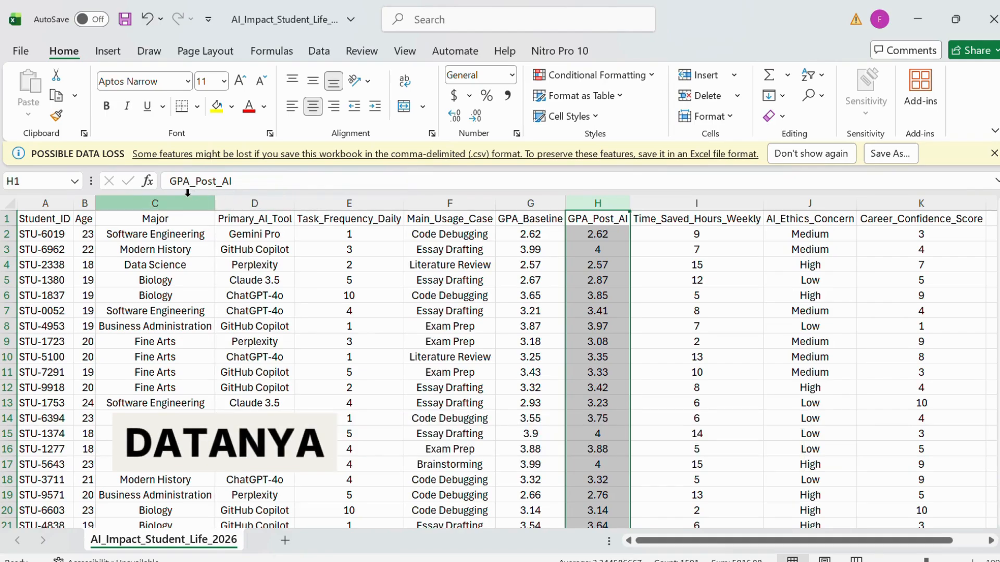
{"action": "left_click", "coordinate": [323, 204]}
{"action": "left_click", "coordinate": [159, 204]}
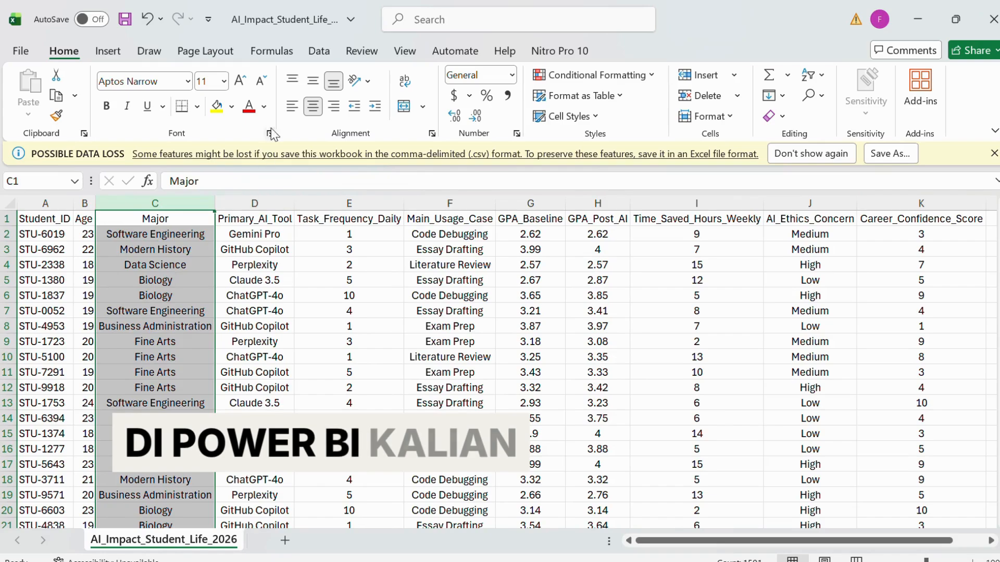
{"action": "left_click", "coordinate": [260, 280]}
{"action": "left_click", "coordinate": [247, 205]}
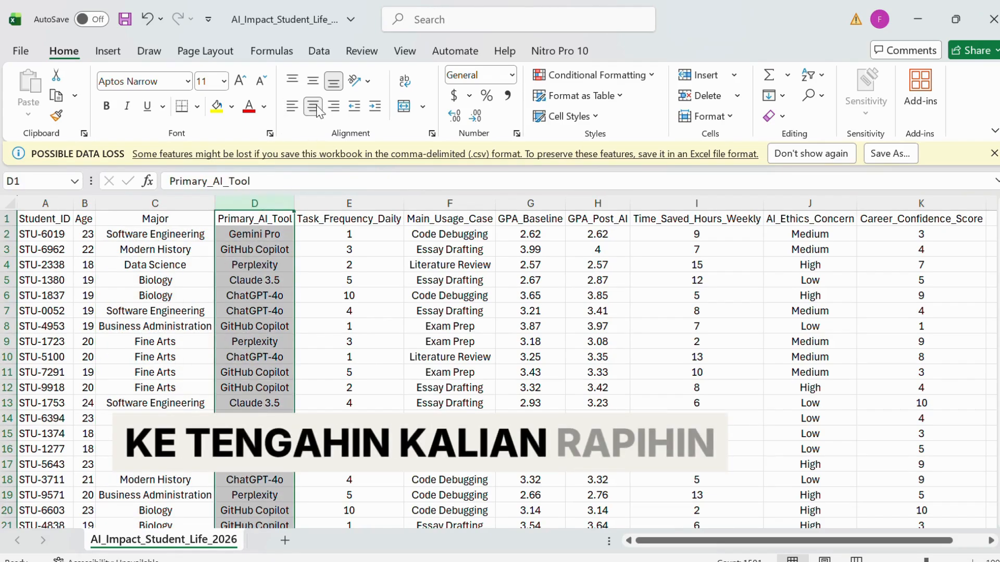
{"action": "left_click", "coordinate": [530, 203]}
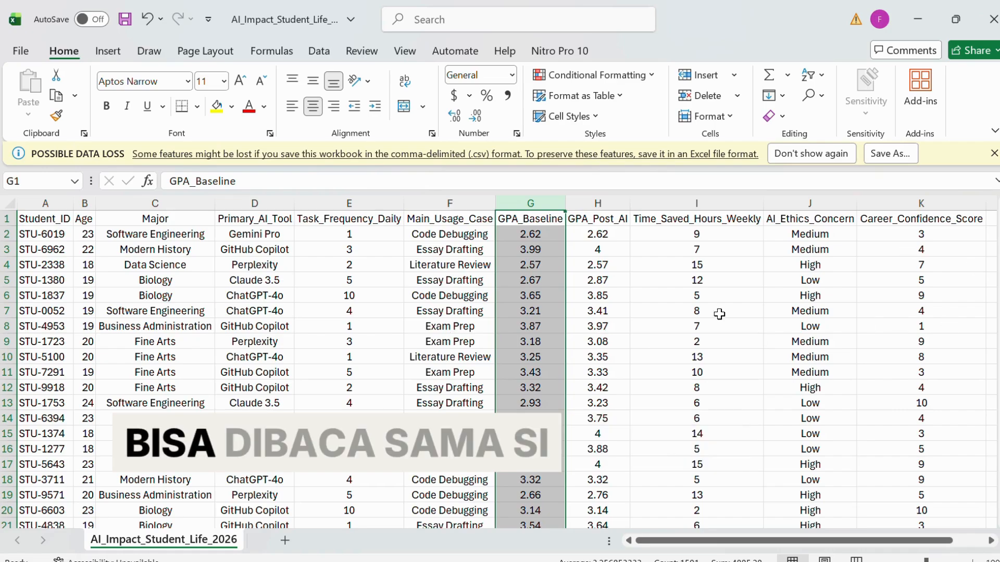
{"action": "scroll", "coordinate": [749, 354], "scroll_direction": "right", "scroll_amount": 3}
{"action": "scroll", "coordinate": [746, 368], "scroll_direction": "left", "scroll_amount": 3}
{"action": "scroll", "coordinate": [745, 368], "scroll_direction": "down", "scroll_amount": 10}
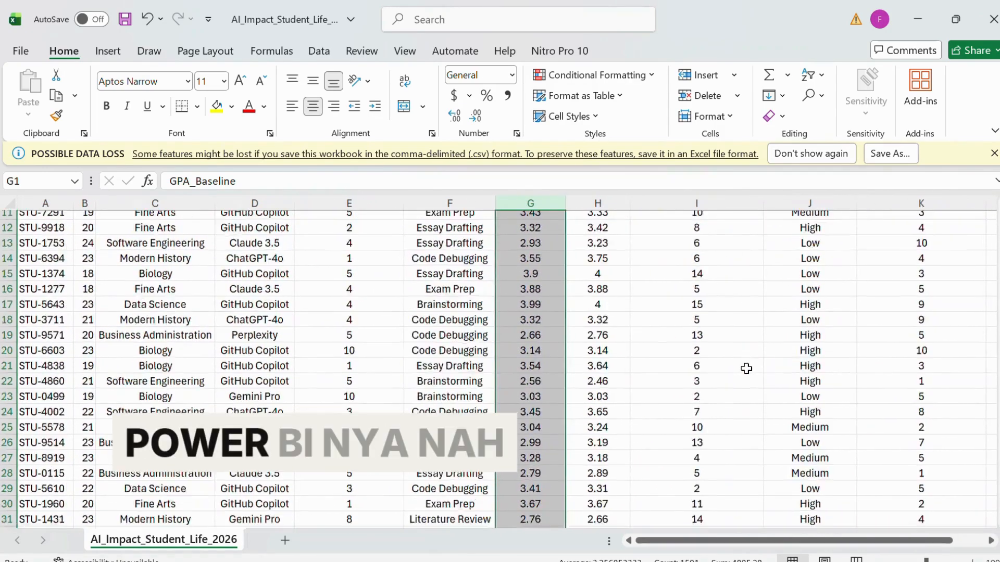
{"action": "scroll", "coordinate": [744, 368], "scroll_direction": "up", "scroll_amount": 10}
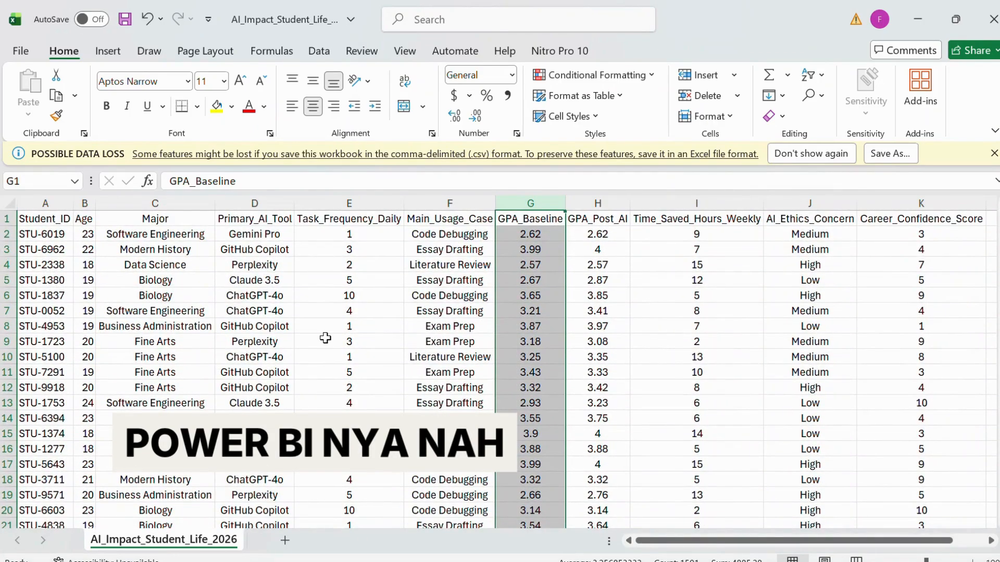
Save the workbook as an Excel Workbook named AI_Impact_Student_Life_2026 in the Downloads folder.
{"action": "left_click", "coordinate": [22, 50]}
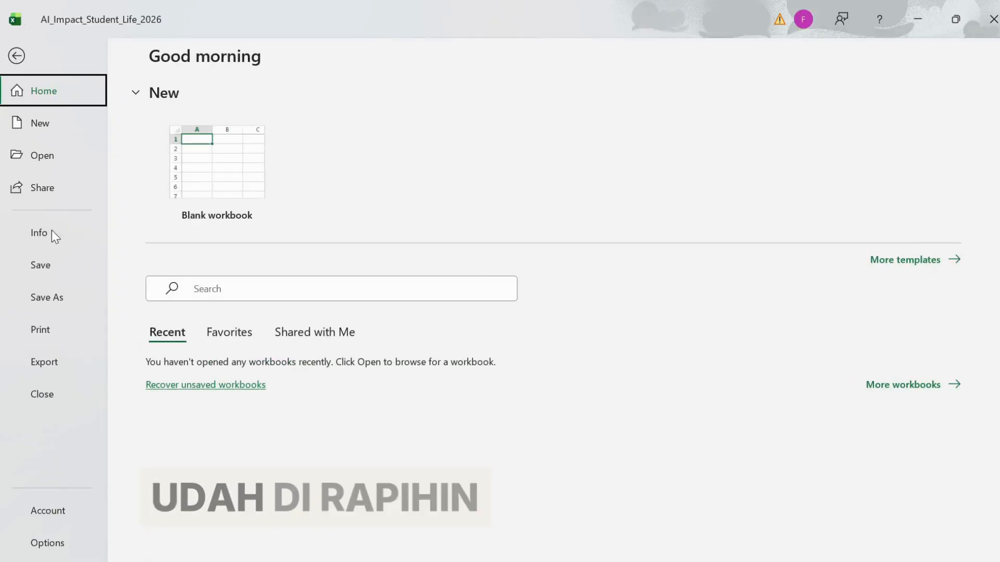
{"action": "left_click", "coordinate": [56, 304]}
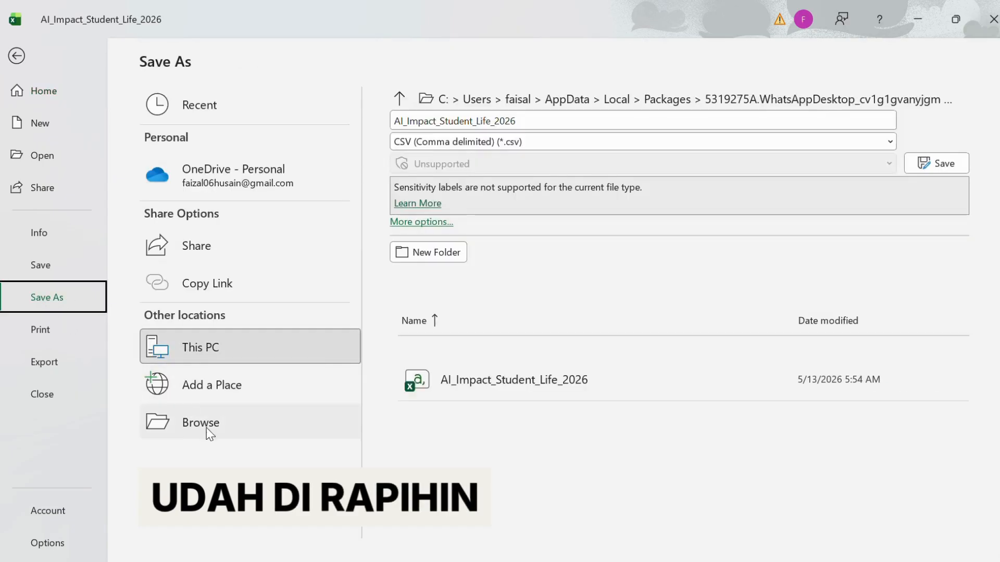
{"action": "left_click", "coordinate": [249, 409]}
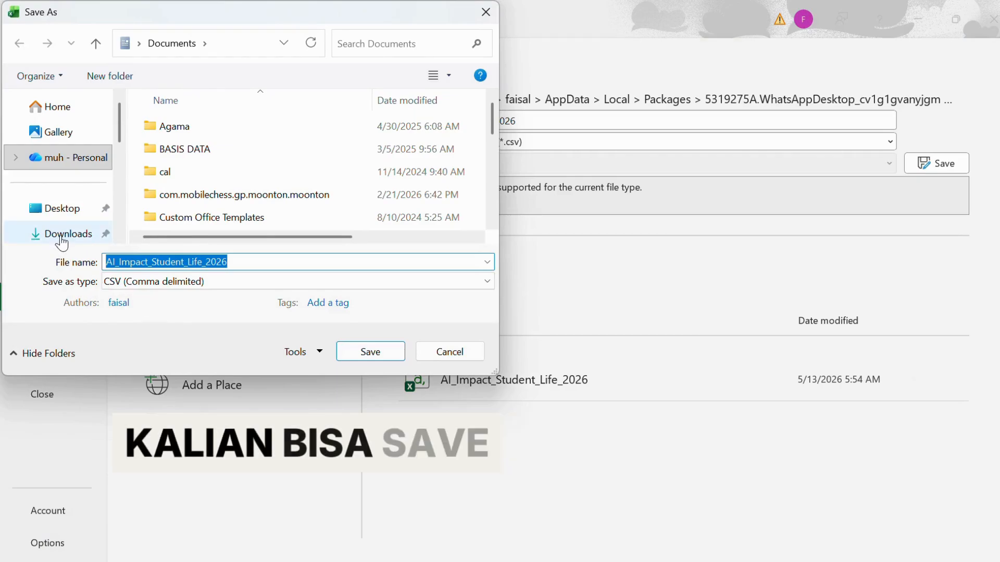
{"action": "left_click", "coordinate": [66, 238]}
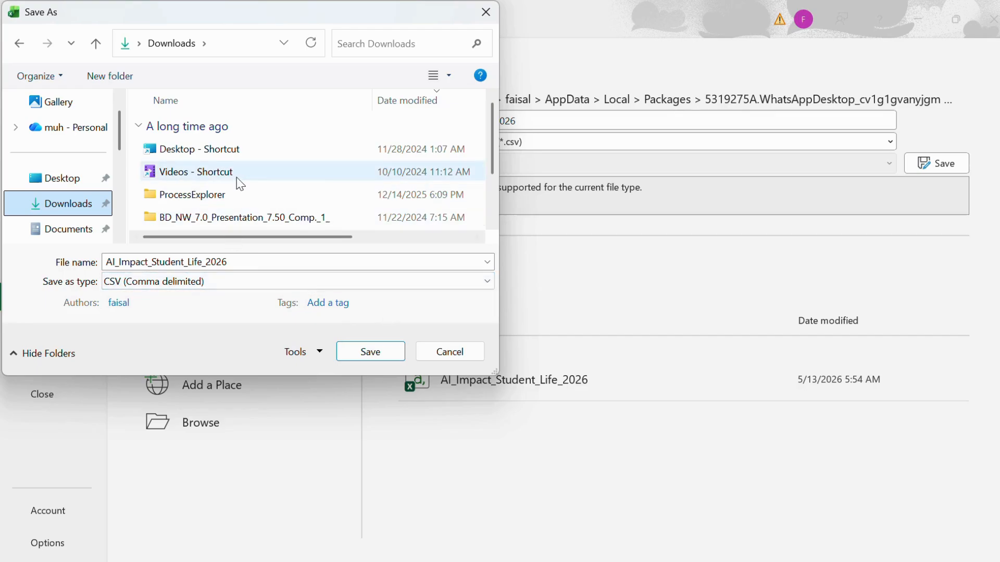
{"action": "scroll", "coordinate": [240, 182], "scroll_direction": "down", "scroll_amount": 1}
{"action": "scroll", "coordinate": [240, 183], "scroll_direction": "up", "scroll_amount": 1}
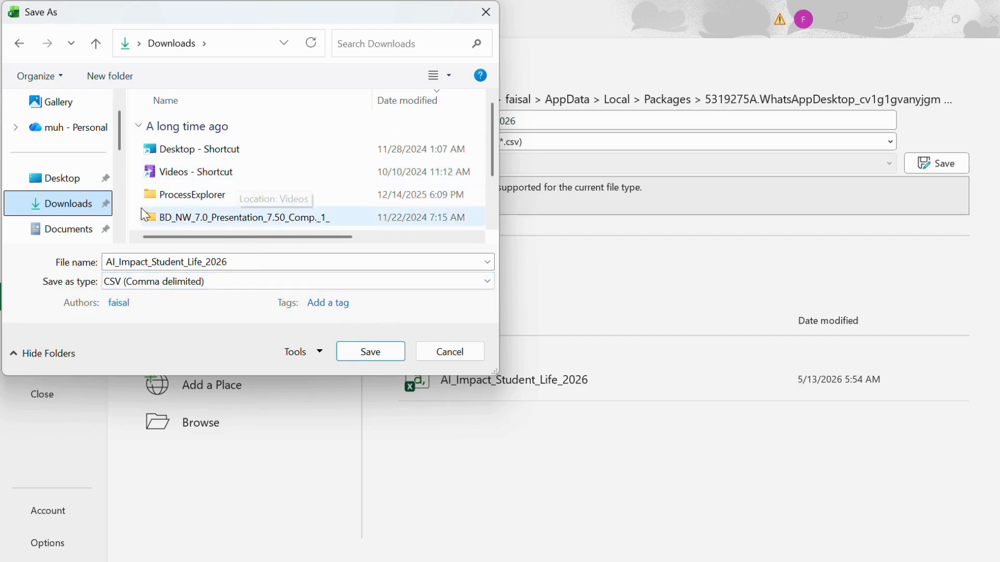
{"action": "scroll", "coordinate": [229, 184], "scroll_direction": "down", "scroll_amount": 1}
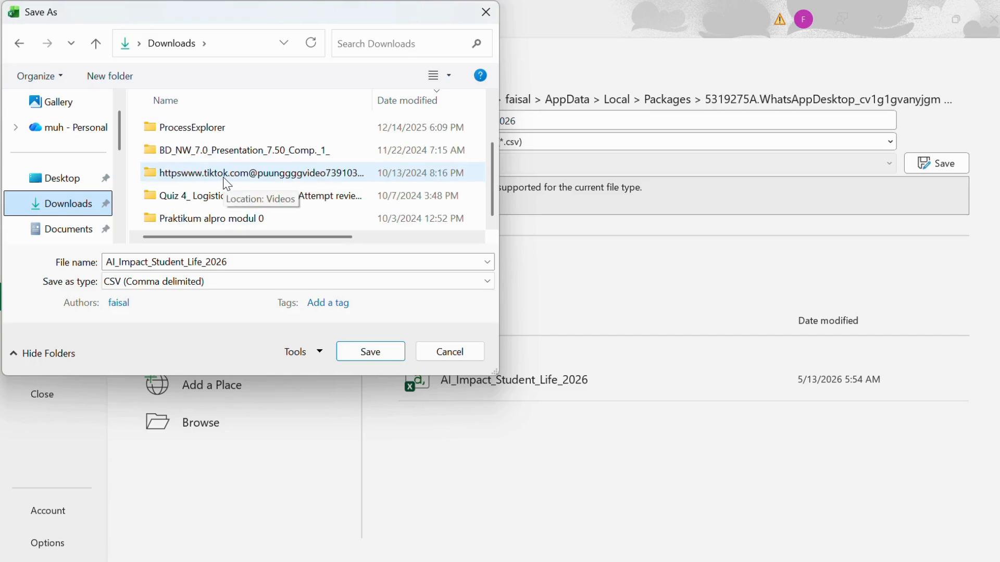
{"action": "scroll", "coordinate": [234, 177], "scroll_direction": "up", "scroll_amount": 1}
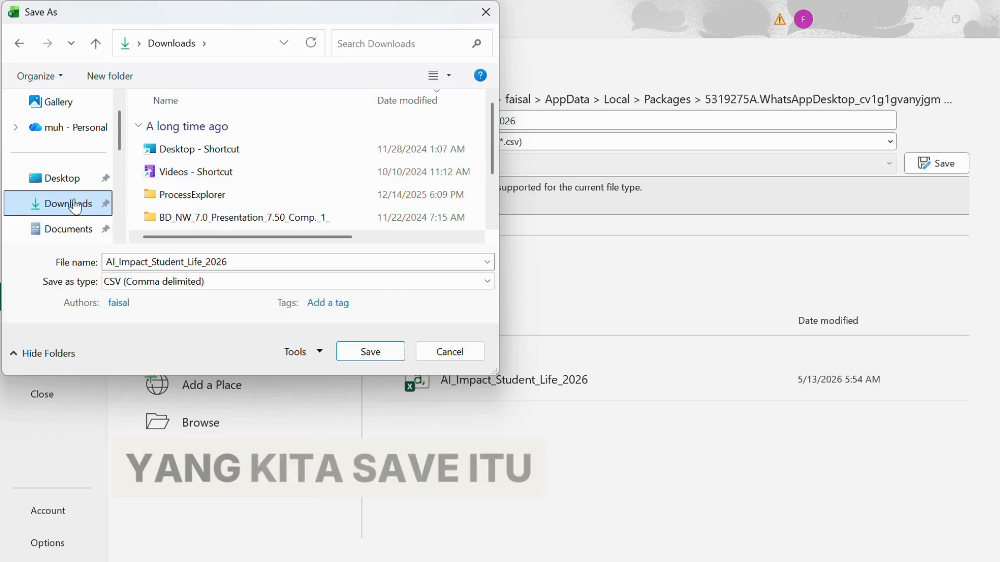
{"action": "left_click", "coordinate": [292, 282]}
{"action": "left_click", "coordinate": [180, 7]}
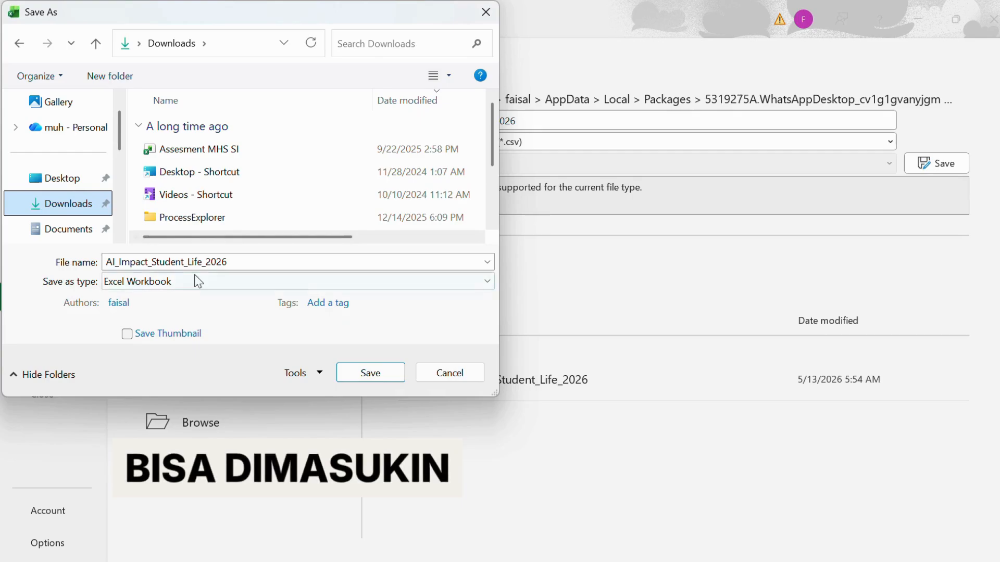
{"action": "left_click", "coordinate": [379, 380]}
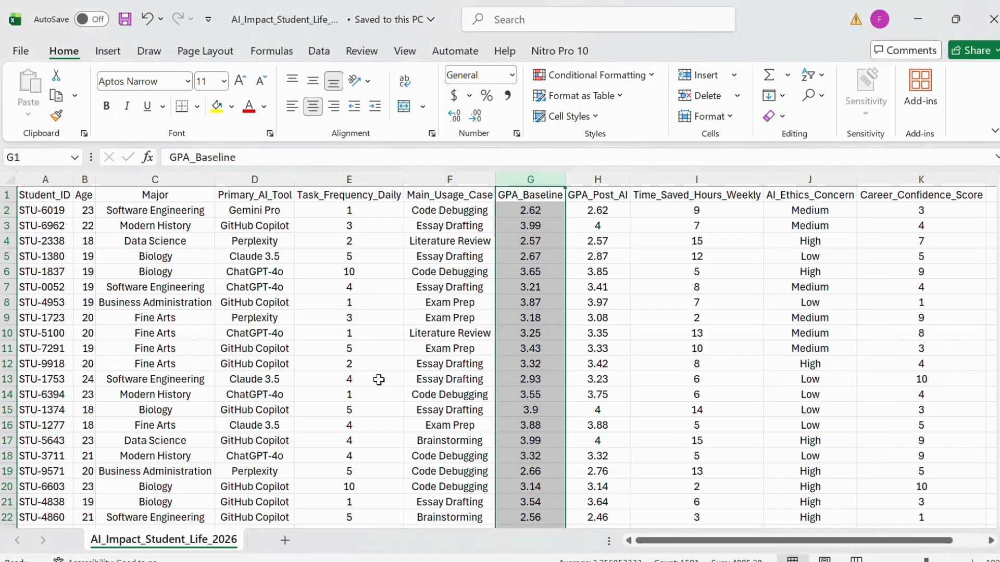
Switch to Power BI Desktop and select the AI_Impact_Student_Life_2026 table from the saved Excel workbook.
{"action": "key", "text": "alt+Tab"}
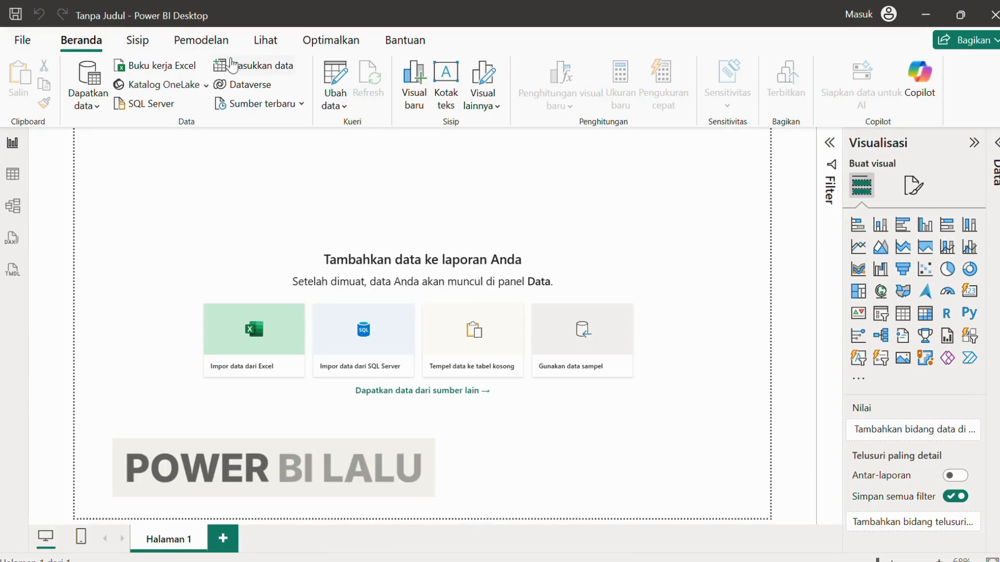
{"action": "left_click", "coordinate": [175, 67]}
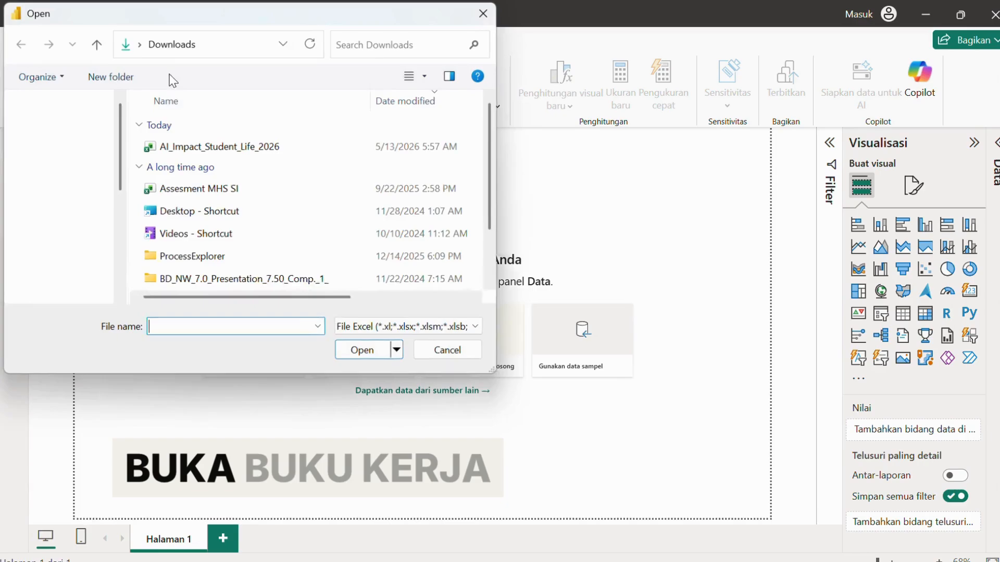
{"action": "double_click", "coordinate": [204, 146]}
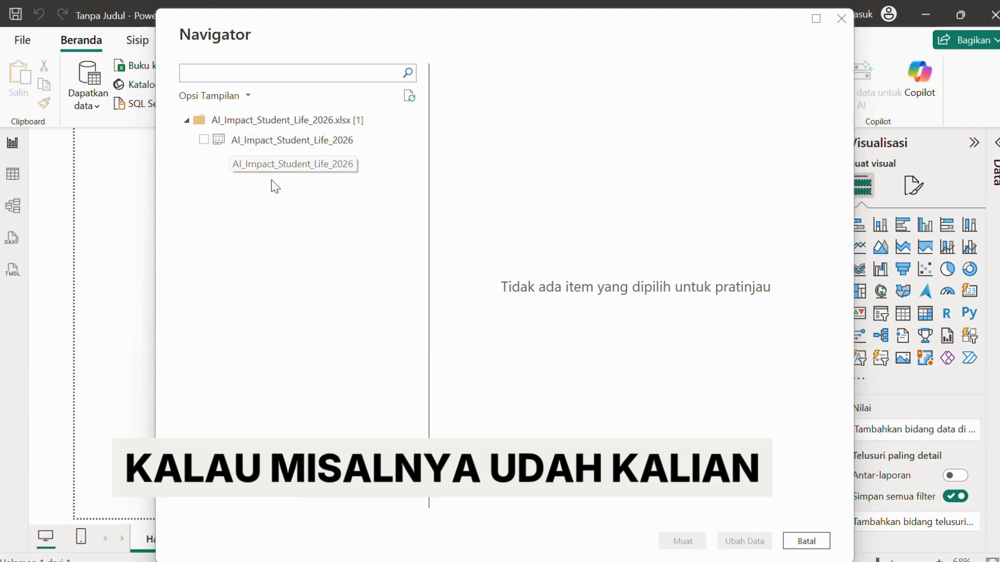
{"action": "left_click", "coordinate": [204, 140]}
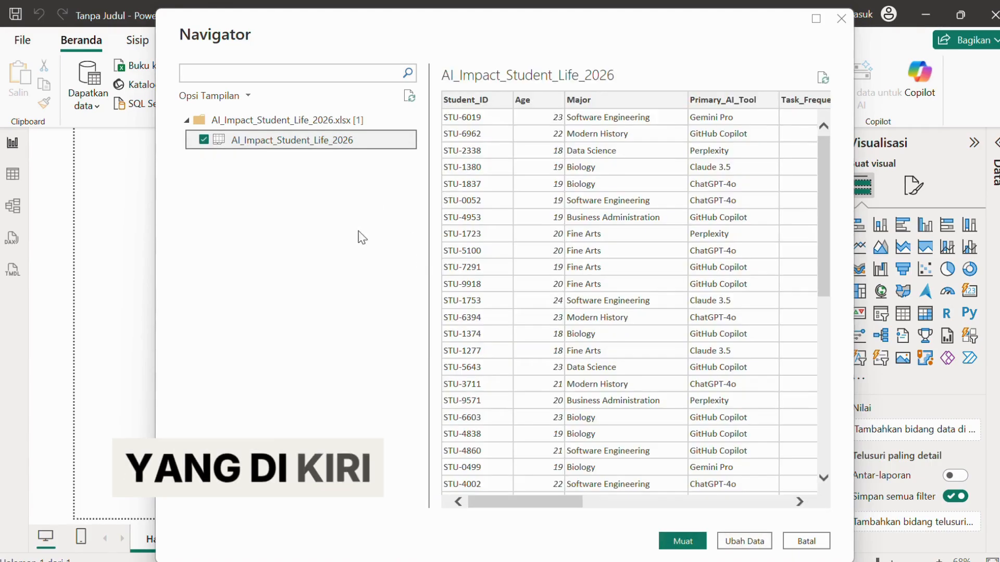
Scroll through the Navigator preview to check the table's rows and columns.
{"action": "scroll", "coordinate": [719, 377], "scroll_direction": "down", "scroll_amount": 8}
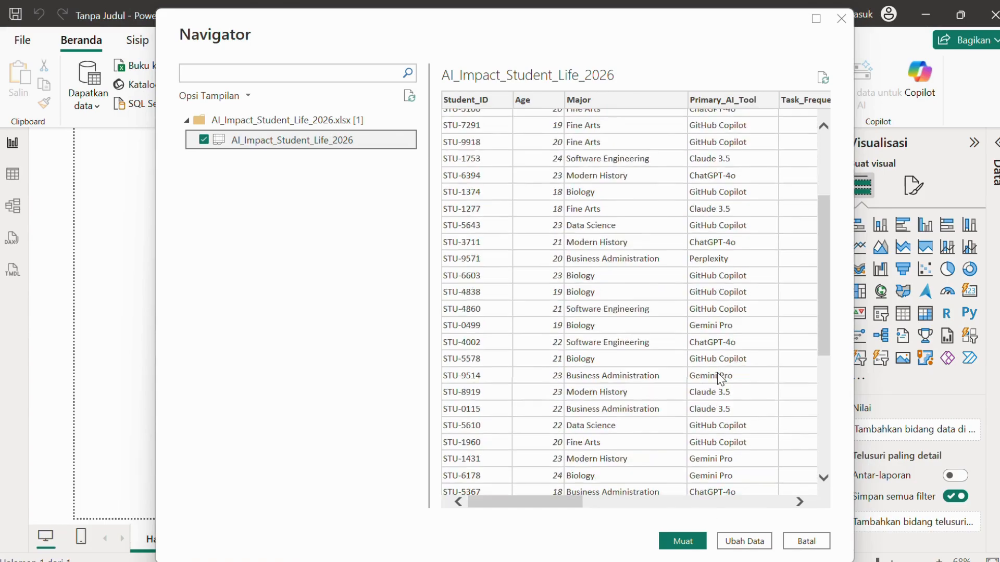
{"action": "scroll", "coordinate": [717, 373], "scroll_direction": "up", "scroll_amount": 1}
{"action": "scroll", "coordinate": [717, 373], "scroll_direction": "up", "scroll_amount": 5}
{"action": "scroll", "coordinate": [717, 373], "scroll_direction": "right", "scroll_amount": 10}
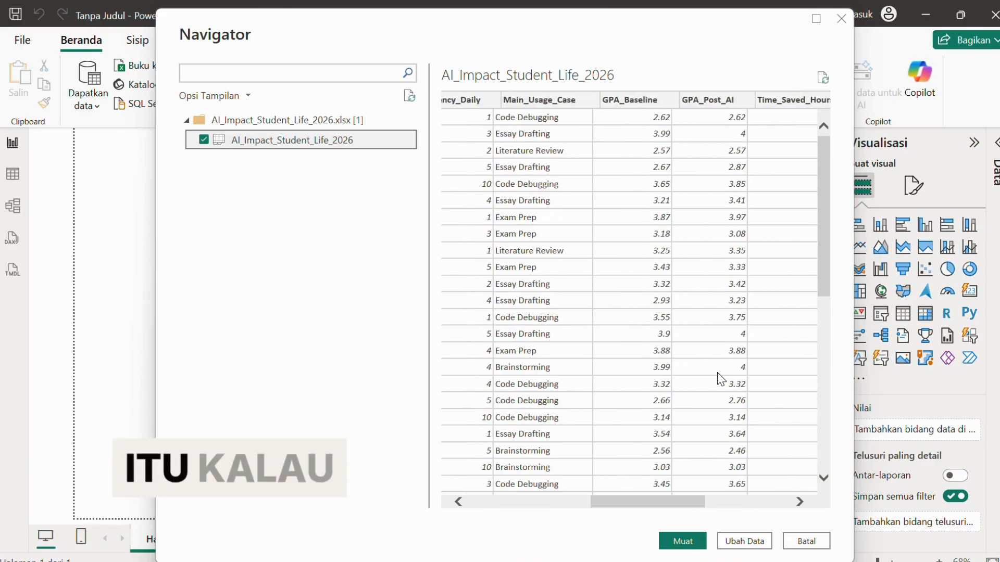
{"action": "scroll", "coordinate": [717, 373], "scroll_direction": "down", "scroll_amount": 8}
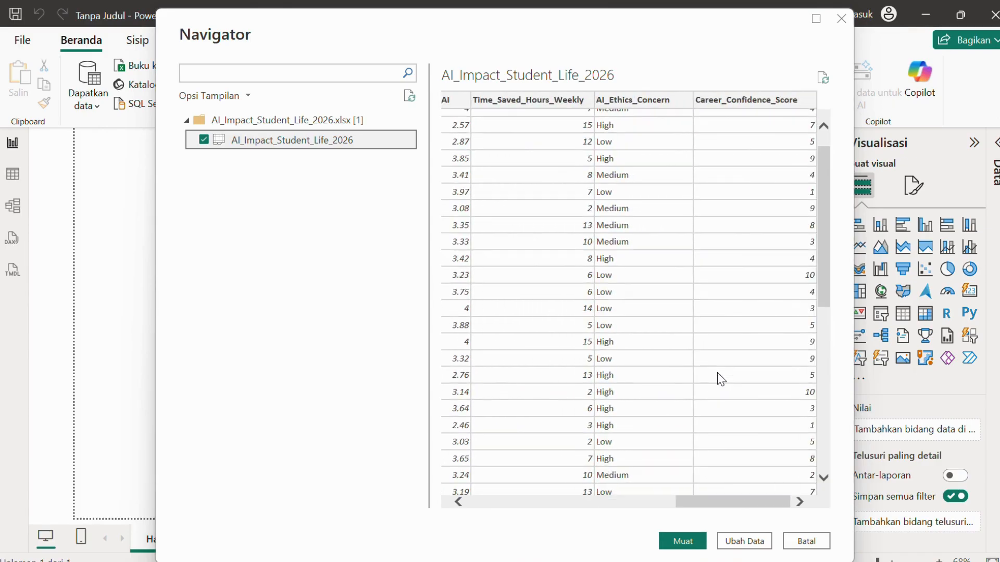
{"action": "scroll", "coordinate": [717, 373], "scroll_direction": "left", "scroll_amount": 10}
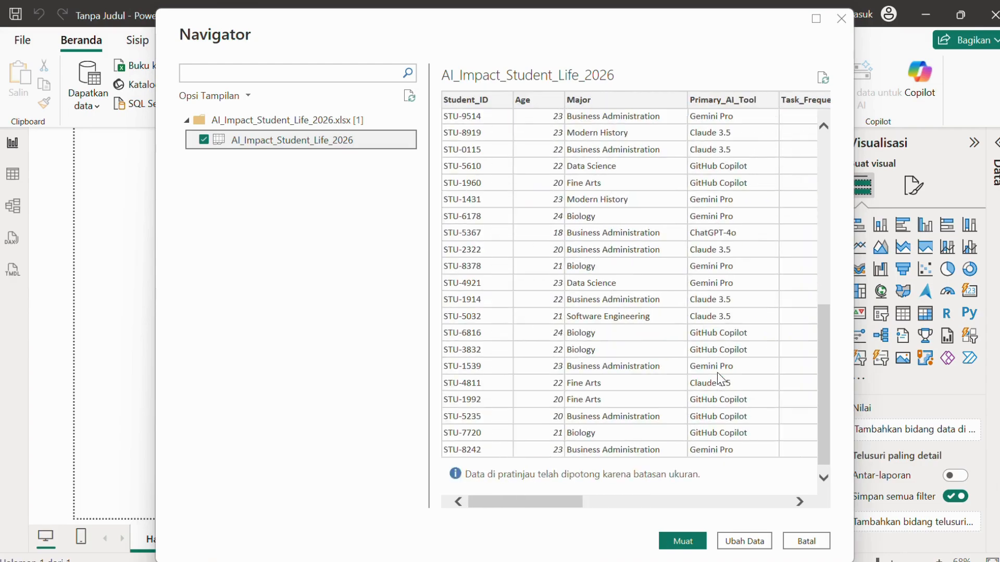
{"action": "scroll", "coordinate": [711, 332], "scroll_direction": "up", "scroll_amount": 8}
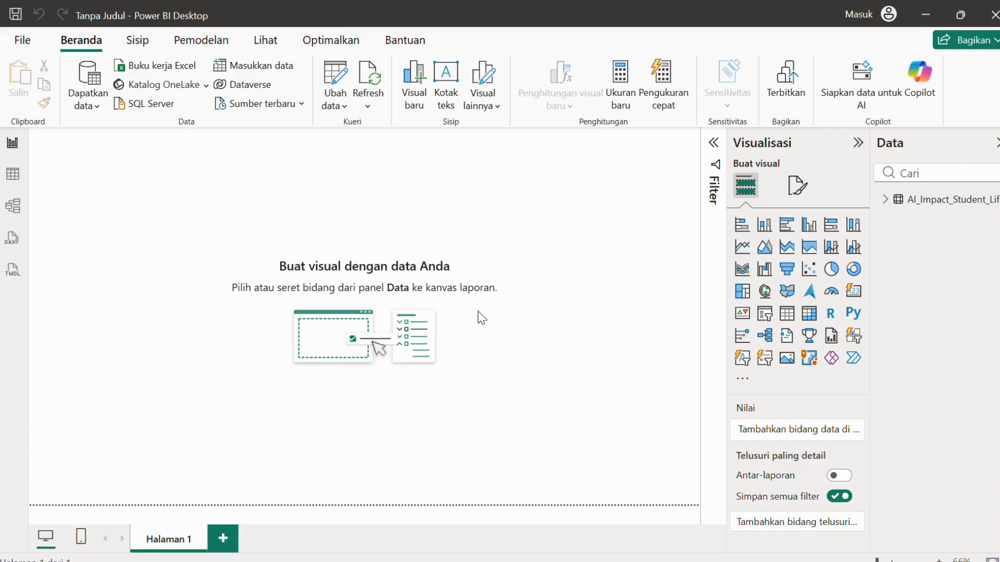
Expand the imported table and add the Age and AI_Ethics_Concern fields to a new chart.
{"action": "left_click", "coordinate": [898, 203]}
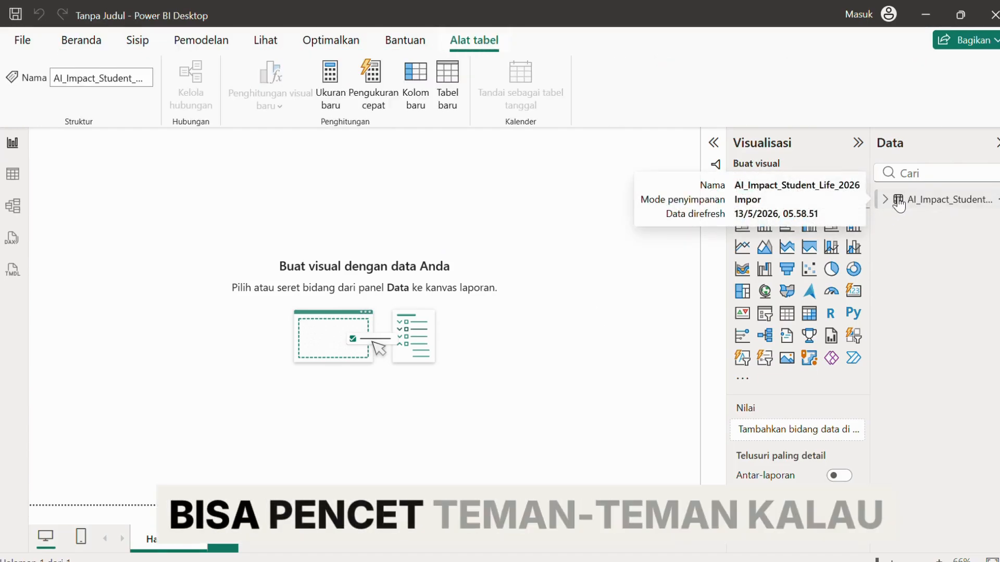
{"action": "left_click", "coordinate": [885, 200]}
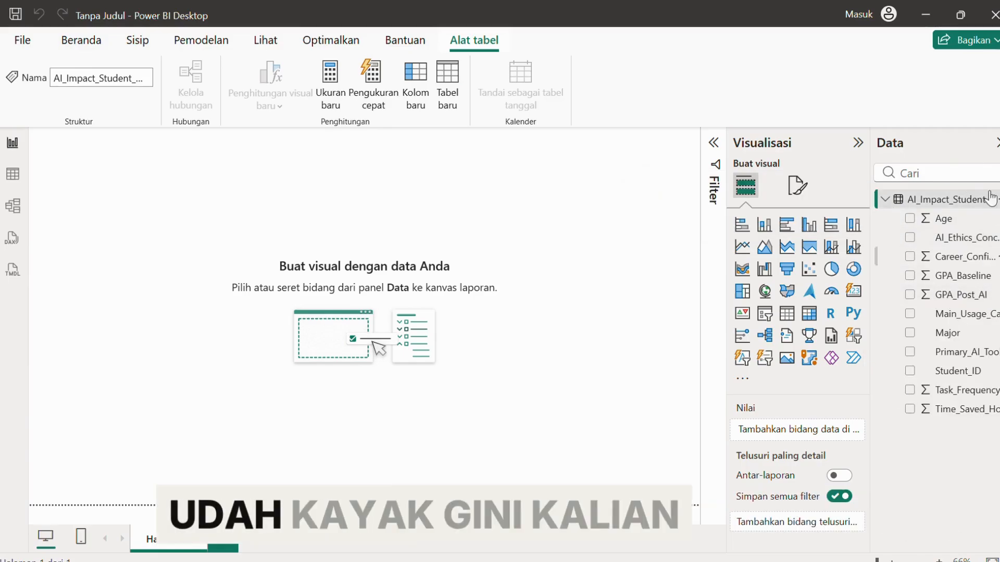
{"action": "left_click", "coordinate": [921, 222]}
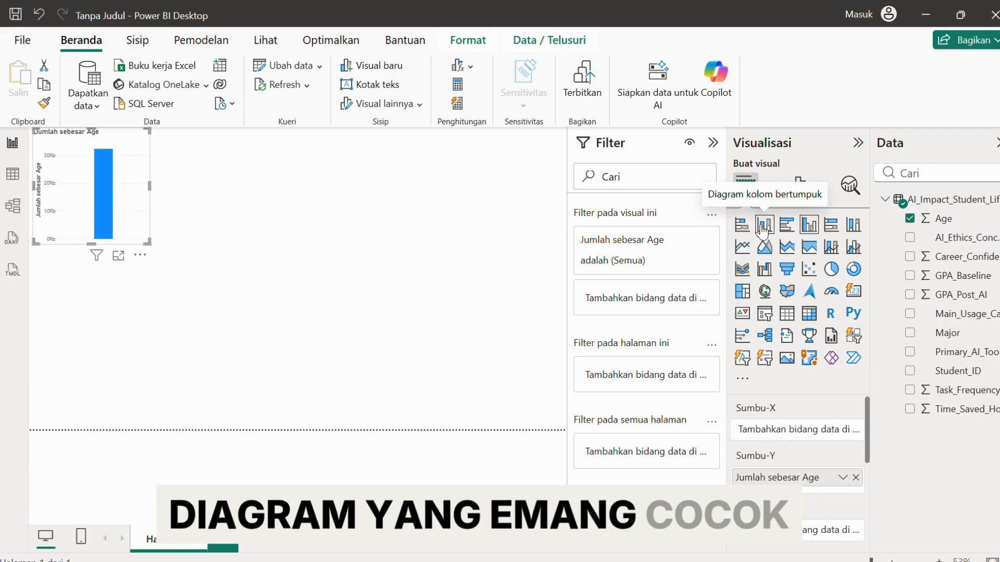
{"action": "left_click", "coordinate": [909, 241]}
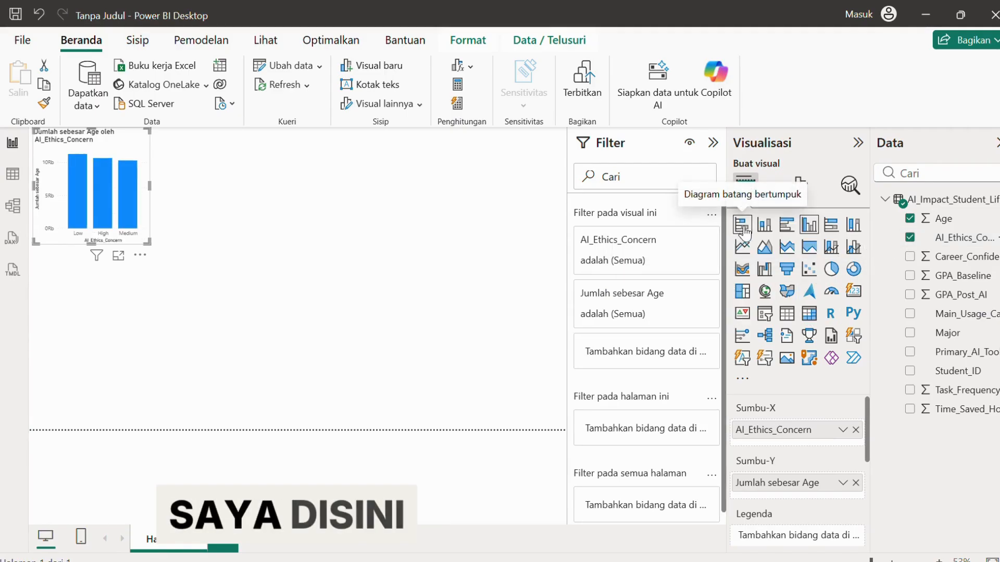
Switch the chart through several visual types, ending with a line and clustered column chart.
{"action": "left_click", "coordinate": [769, 229]}
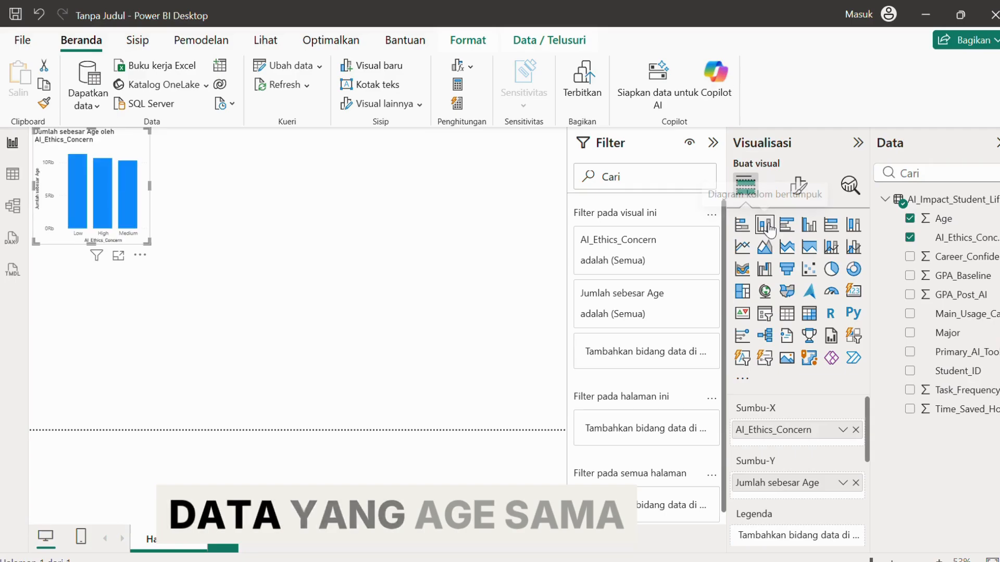
{"action": "left_click", "coordinate": [741, 230]}
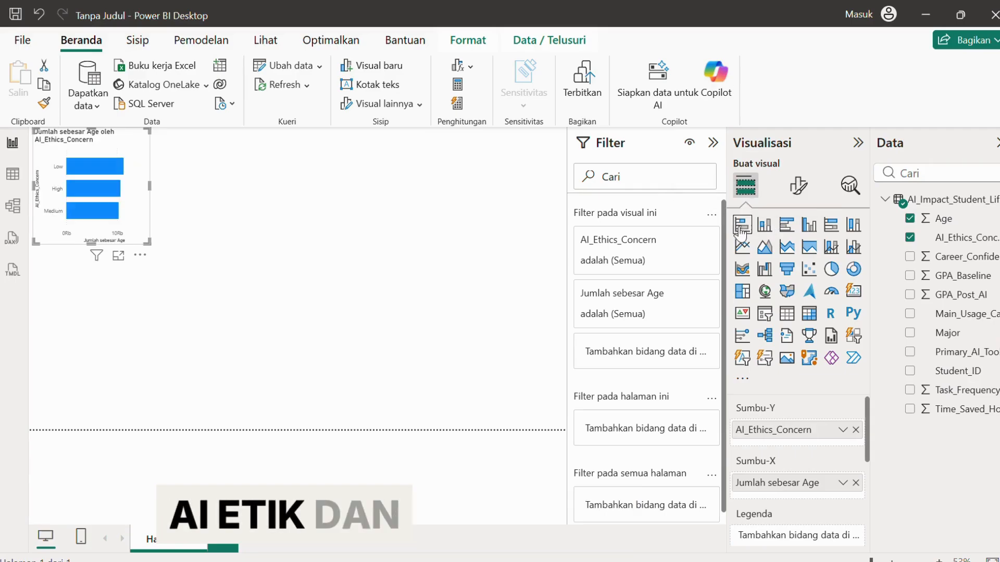
{"action": "left_click", "coordinate": [743, 249]}
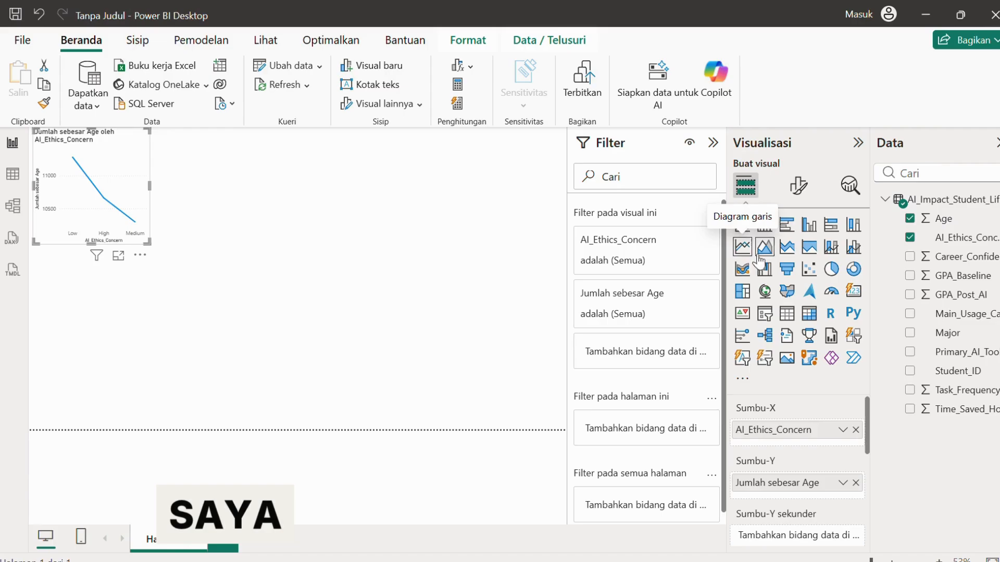
{"action": "left_click", "coordinate": [765, 256]}
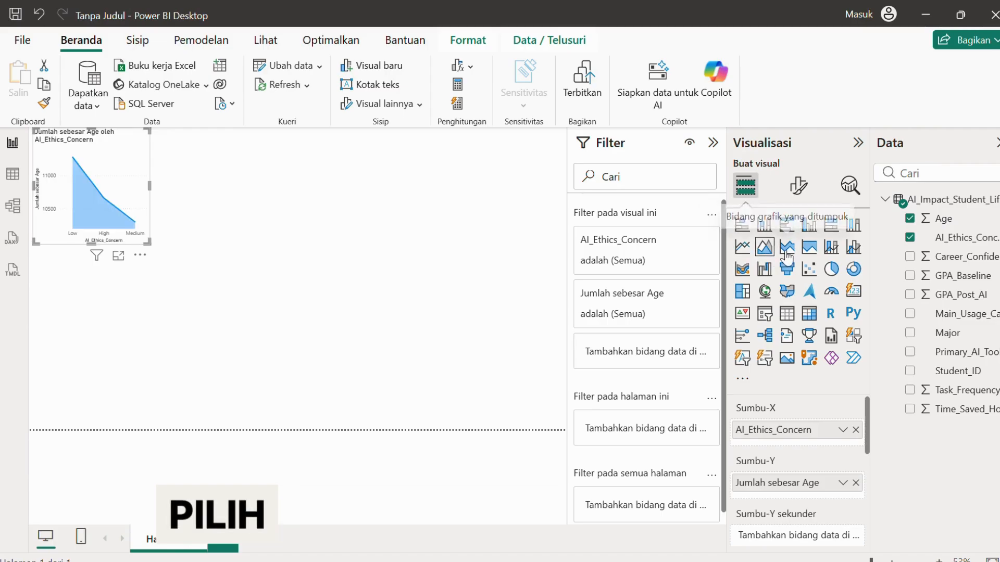
{"action": "left_click", "coordinate": [787, 249]}
{"action": "left_click", "coordinate": [812, 253]}
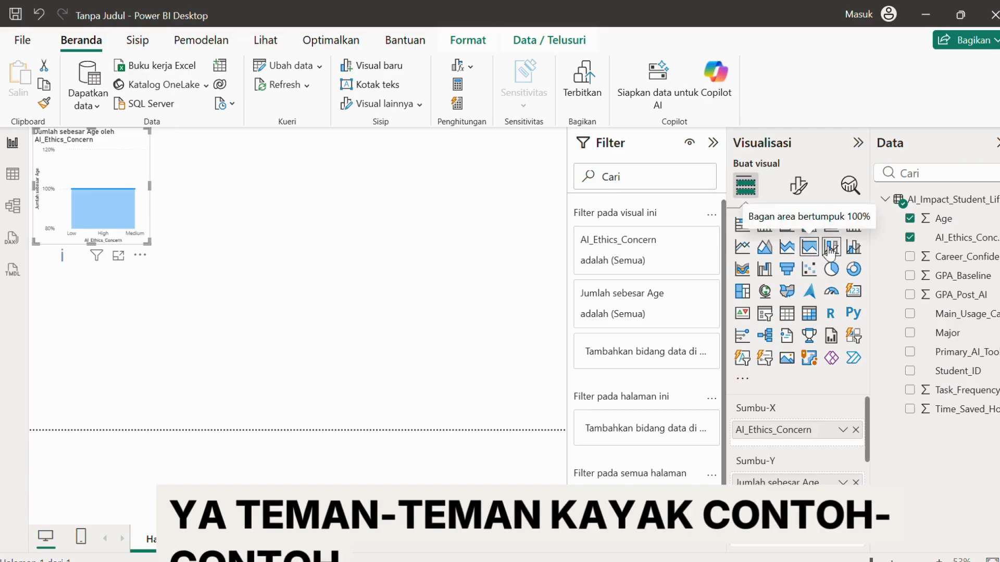
{"action": "left_click", "coordinate": [831, 248]}
{"action": "left_click", "coordinate": [849, 249]}
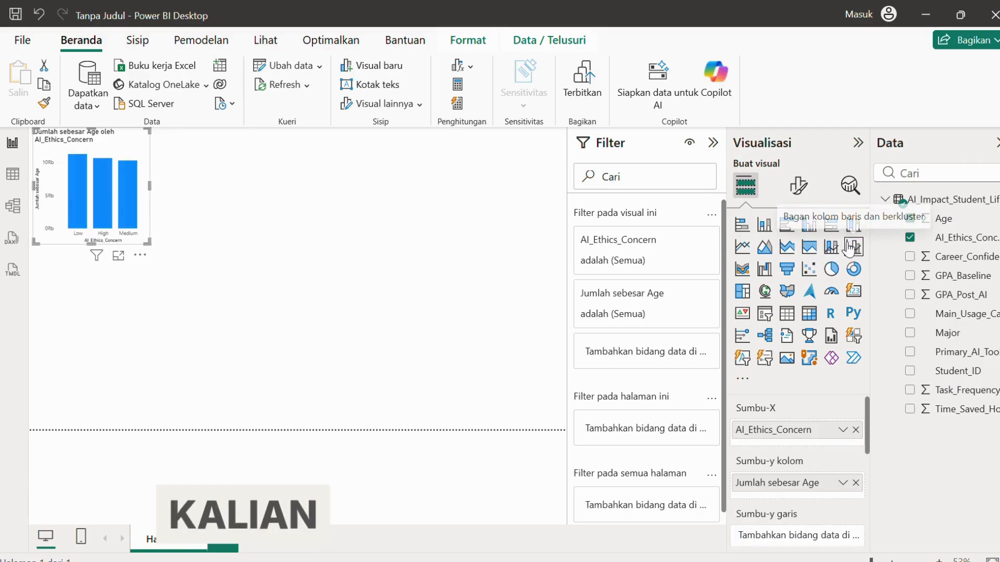
Cycle the chart through more visual types — 100% stacked bar, 100% stacked column, treemap, waterfall, pie — ending with a donut chart.
{"action": "left_click", "coordinate": [831, 225]}
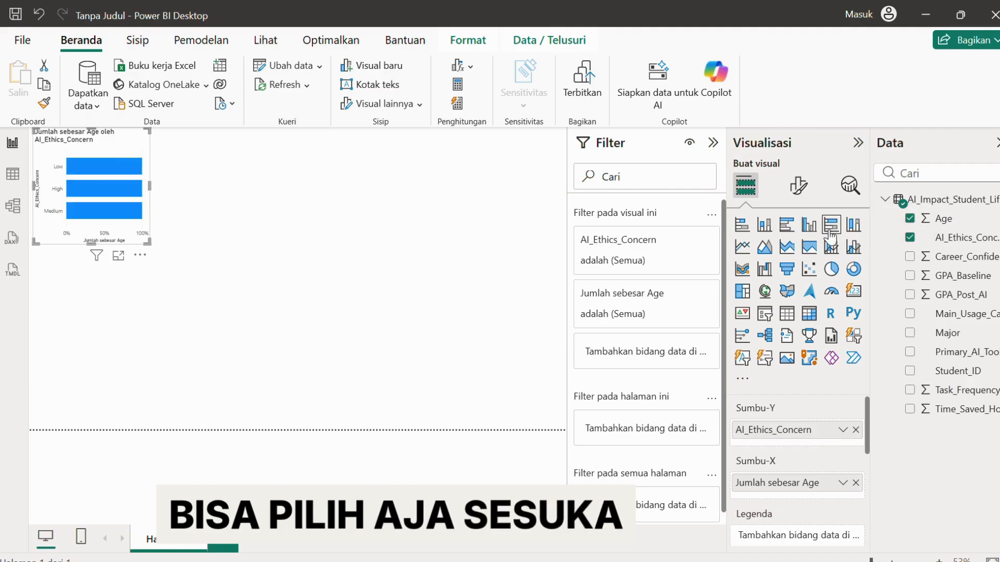
{"action": "left_click", "coordinate": [853, 224]}
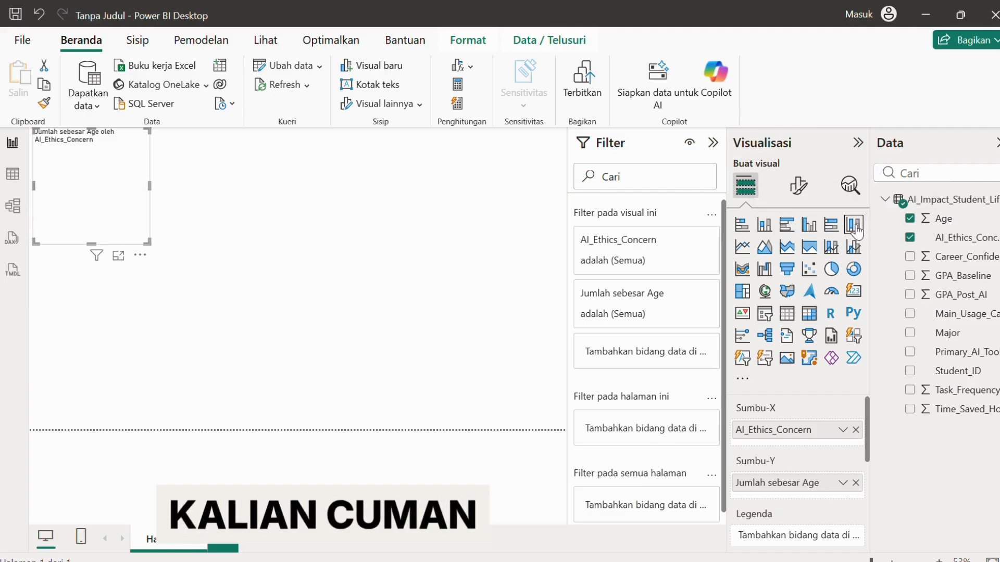
{"action": "left_click", "coordinate": [744, 292]}
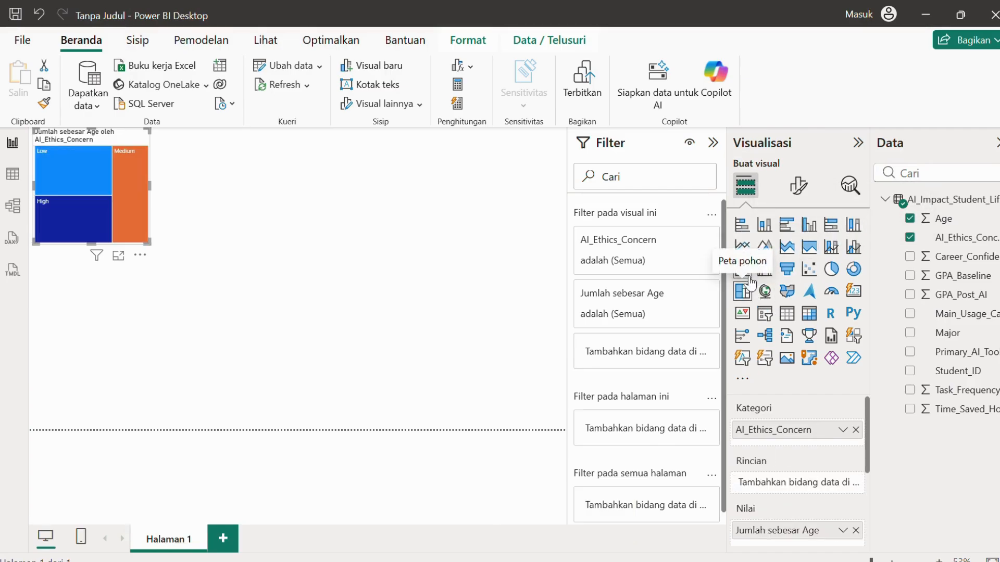
{"action": "left_click", "coordinate": [766, 269]}
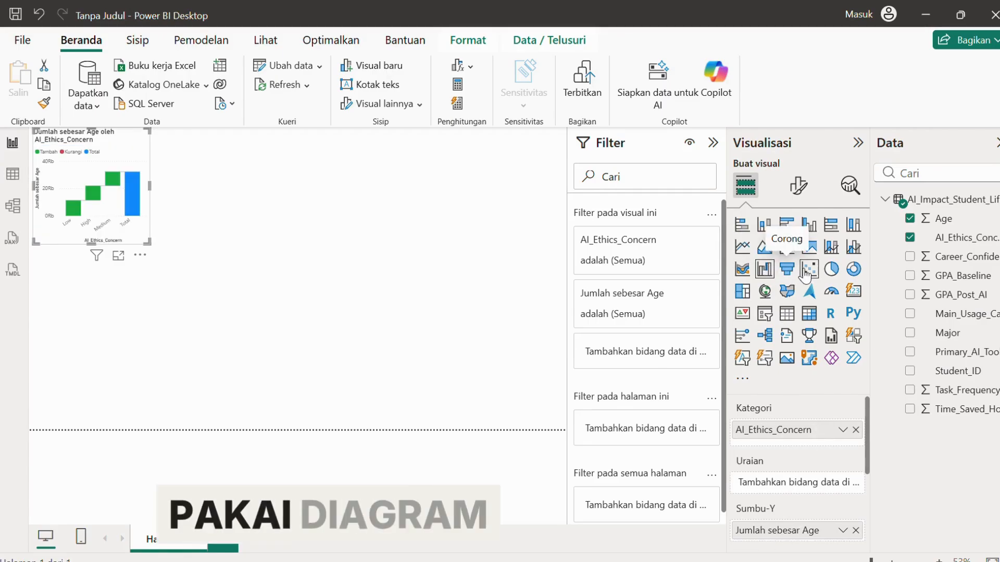
{"action": "left_click", "coordinate": [831, 269]}
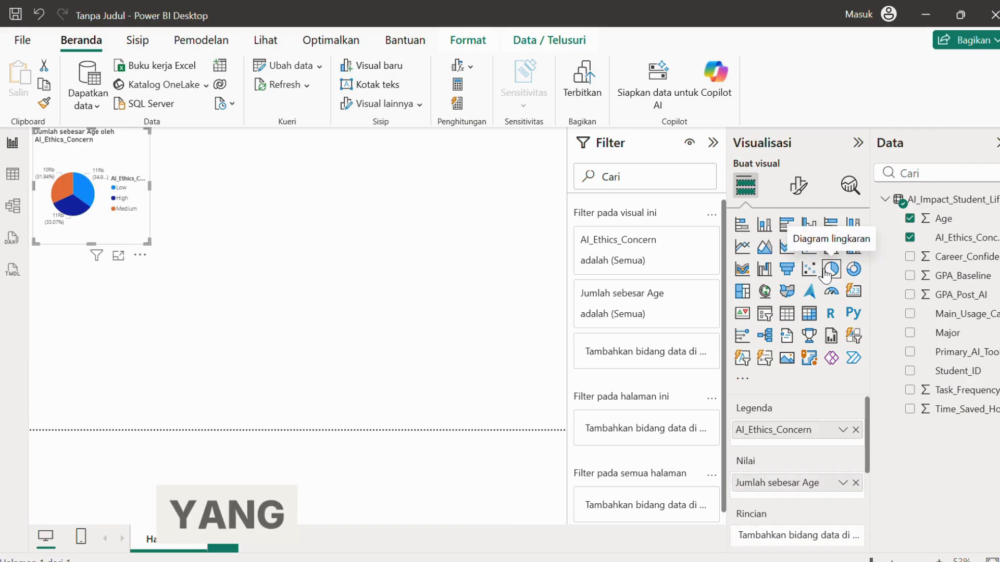
{"action": "left_click", "coordinate": [853, 271]}
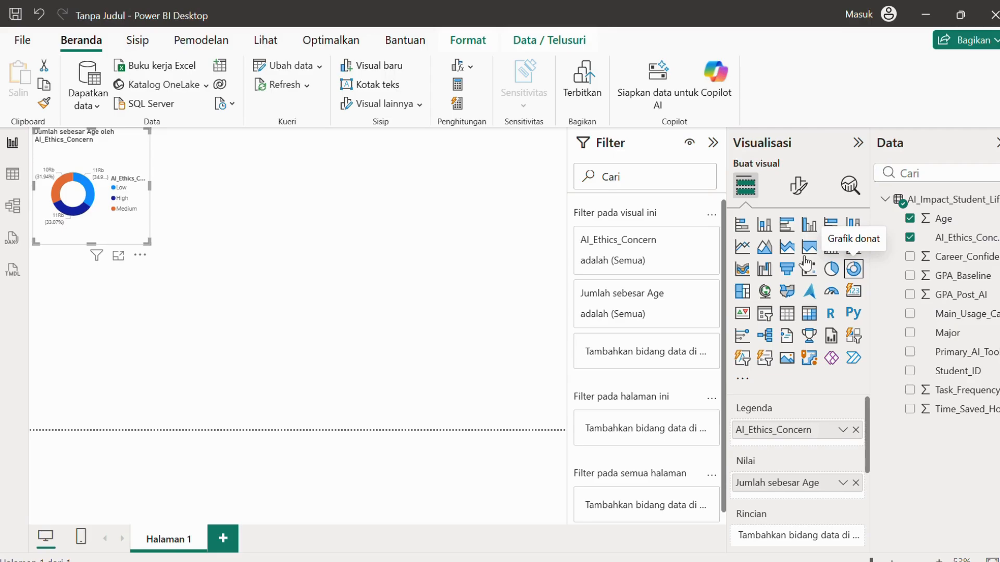
Zoom the report canvas in and out to examine the donut chart of Age by AI_Ethics_Concern.
{"action": "scroll", "coordinate": [214, 246], "scroll_direction": "up", "scroll_amount": 5}
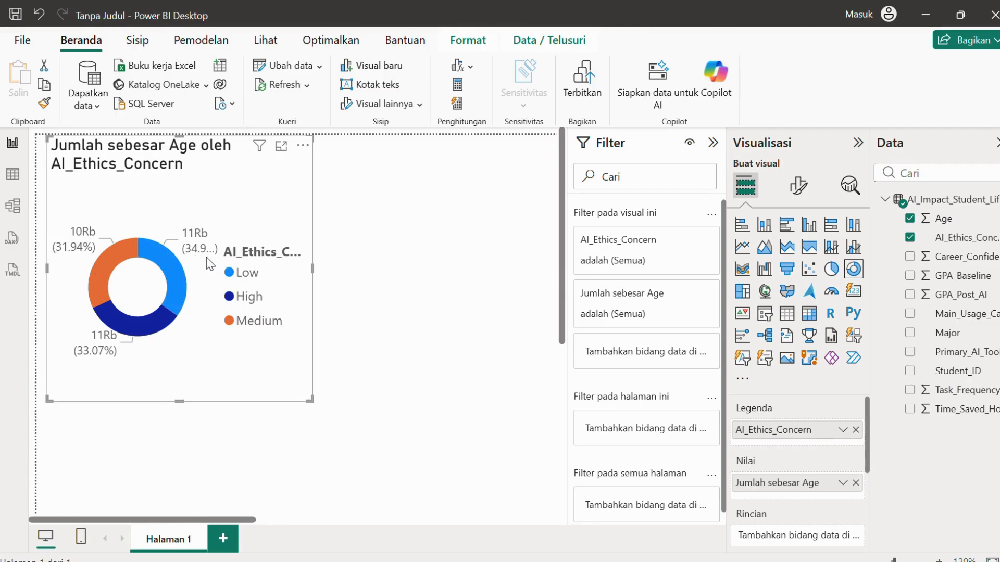
{"action": "scroll", "coordinate": [396, 266], "scroll_direction": "down", "scroll_amount": 5}
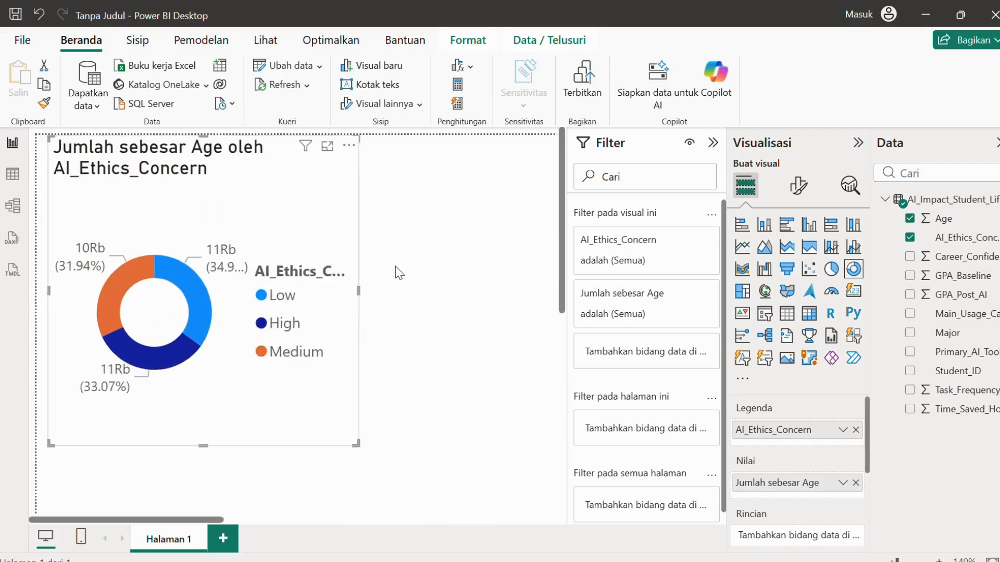
{"action": "scroll", "coordinate": [390, 266], "scroll_direction": "down", "scroll_amount": 2}
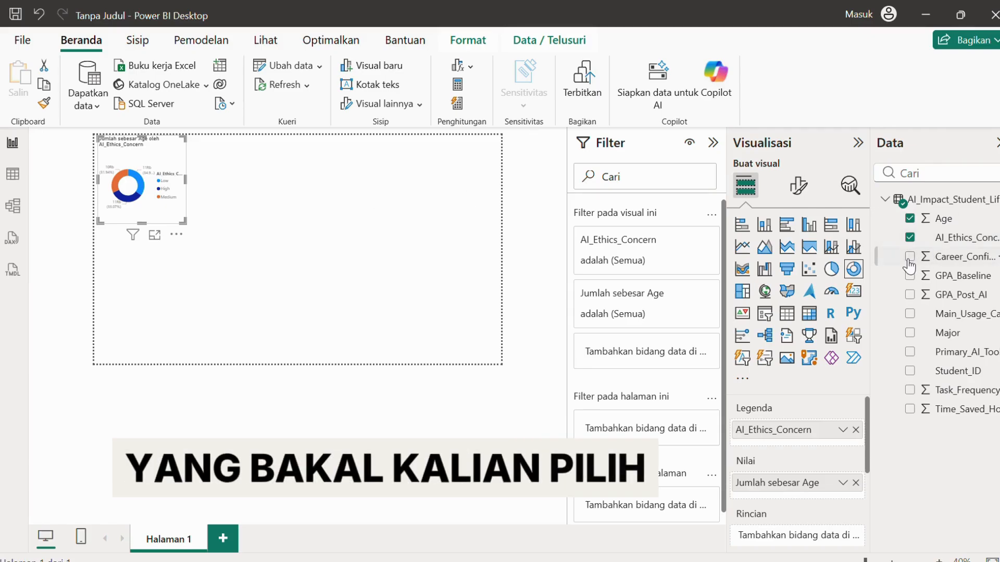
{"action": "scroll", "coordinate": [327, 291], "scroll_direction": "up", "scroll_amount": 5}
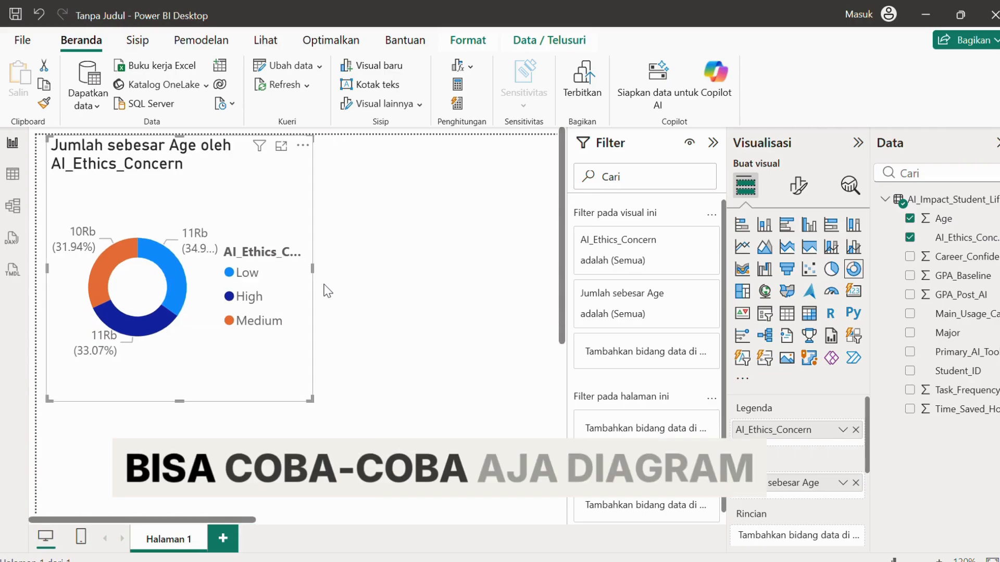
{"action": "scroll", "coordinate": [327, 291], "scroll_direction": "down", "scroll_amount": 5}
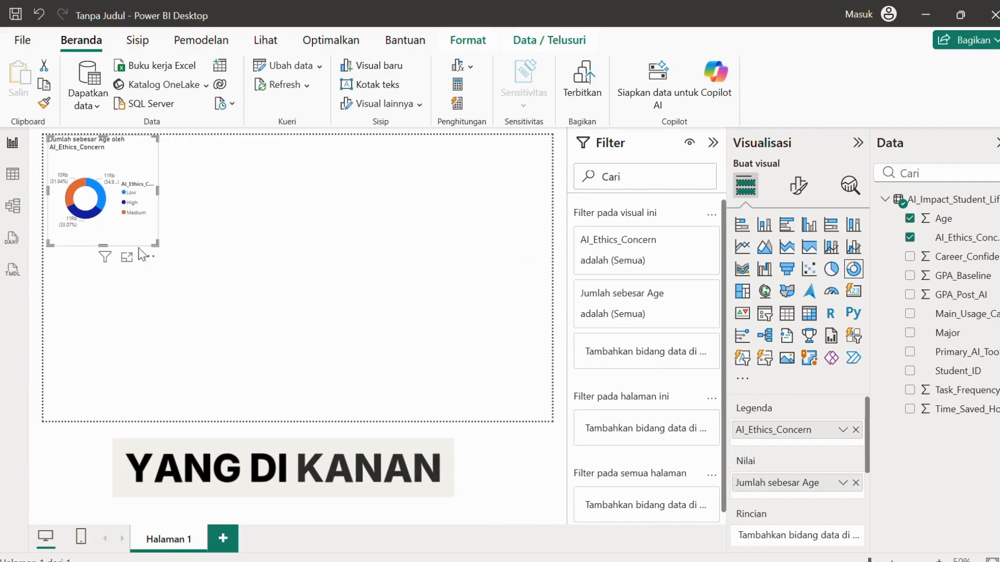